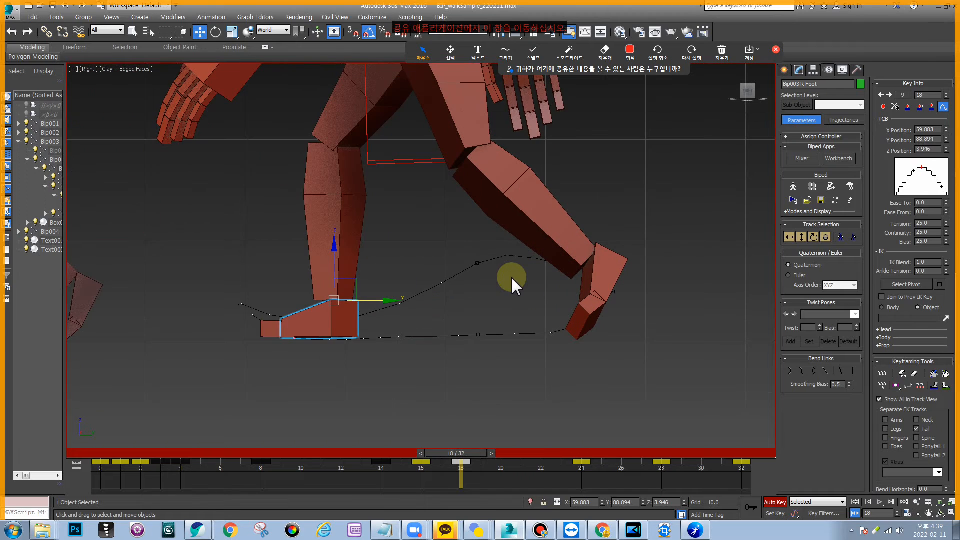
Play back the walk cycle, then lower the right foot at frame 24 to a Z position of about 3.747
{"action": "key", "text": "slash"}
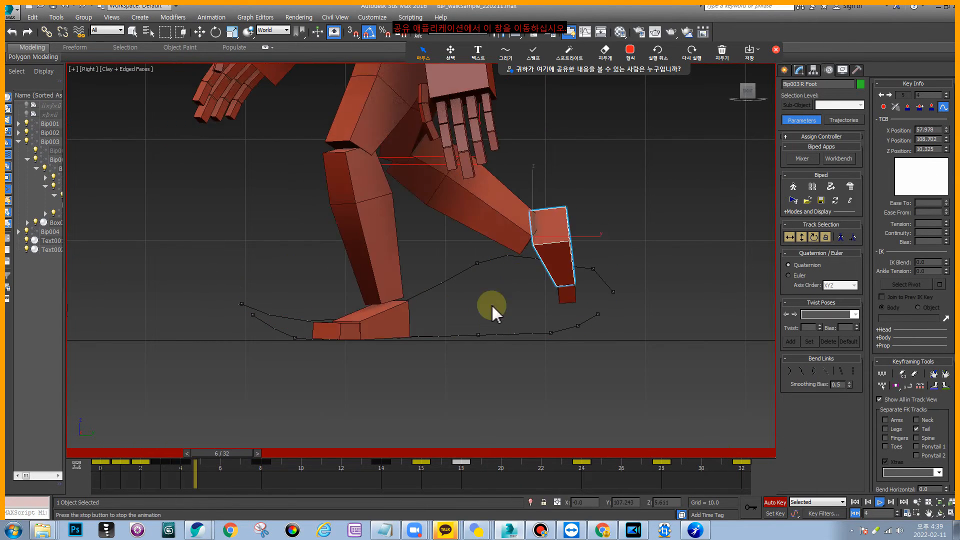
{"action": "key", "text": "slash"}
{"action": "left_click", "coordinate": [398, 456]}
{"action": "left_click_drag", "start_coordinate": [399, 457], "coordinate": [603, 464]}
{"action": "key", "text": "w"}
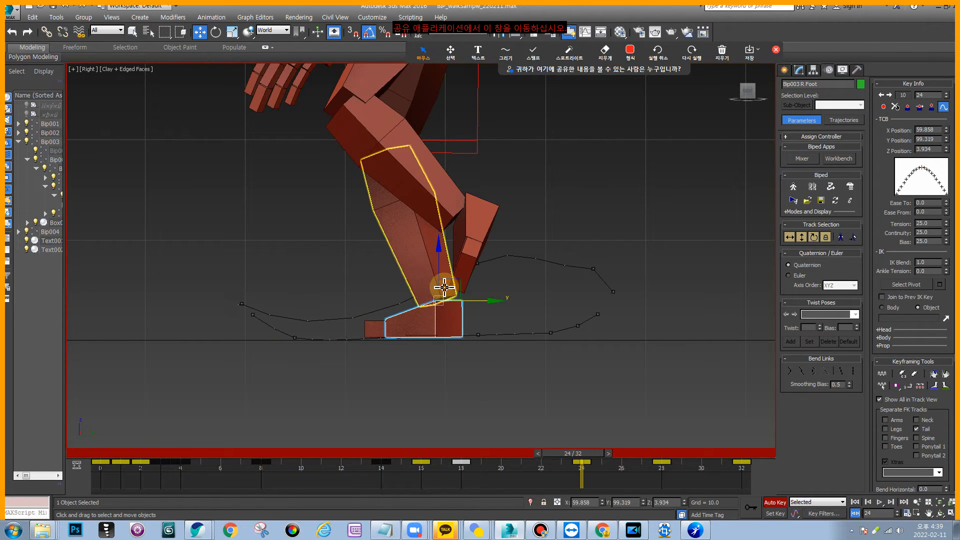
{"action": "scroll", "coordinate": [462, 280], "scroll_direction": "up", "scroll_amount": 2}
{"action": "left_click_drag", "start_coordinate": [439, 266], "coordinate": [442, 270]}
Lower the right foot at frame 18 to a Z position of about 3.679 so its sole rests on the ground line
{"action": "left_click_drag", "start_coordinate": [443, 466], "coordinate": [461, 466]}
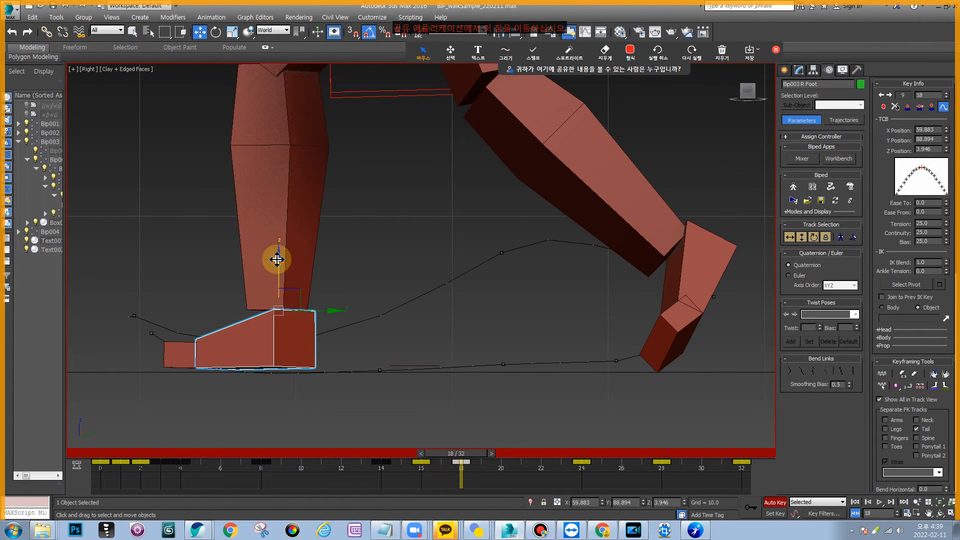
{"action": "left_click_drag", "start_coordinate": [275, 258], "coordinate": [305, 279]}
{"action": "key", "text": "e"}
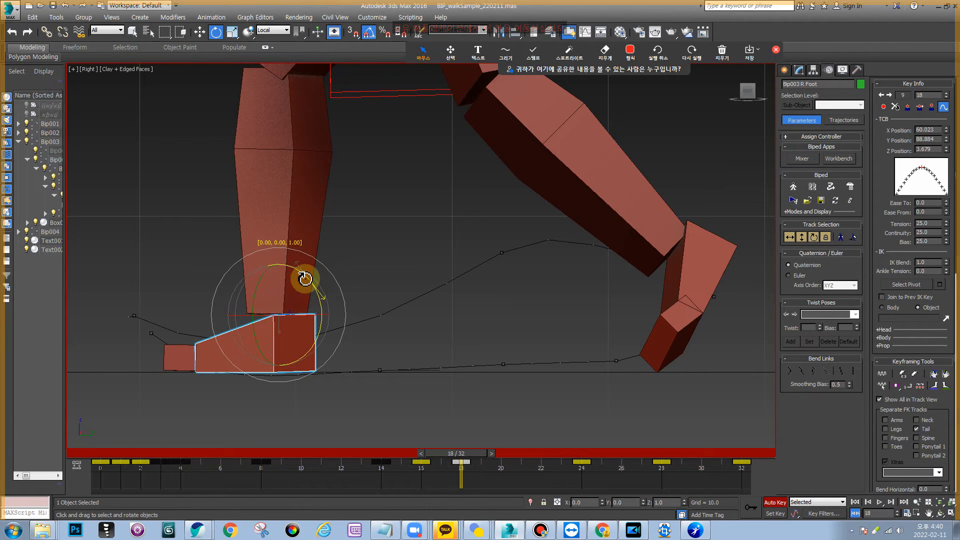
Delete the right foot's key at frame 28 and return to frame 18
{"action": "left_click_drag", "start_coordinate": [458, 454], "coordinate": [786, 470]}
{"action": "key", "text": "e"}
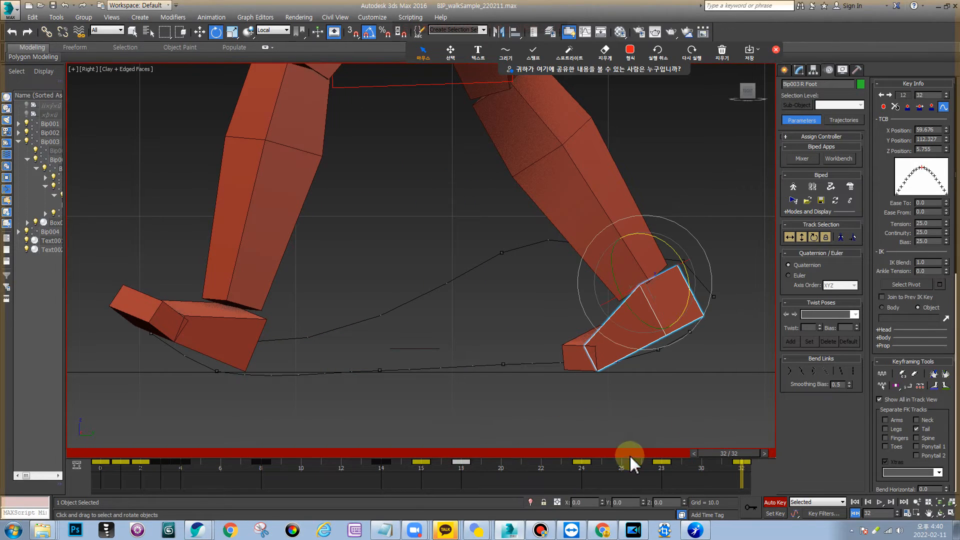
{"action": "left_click", "coordinate": [665, 463]}
{"action": "left_click_drag", "start_coordinate": [584, 465], "coordinate": [465, 473]}
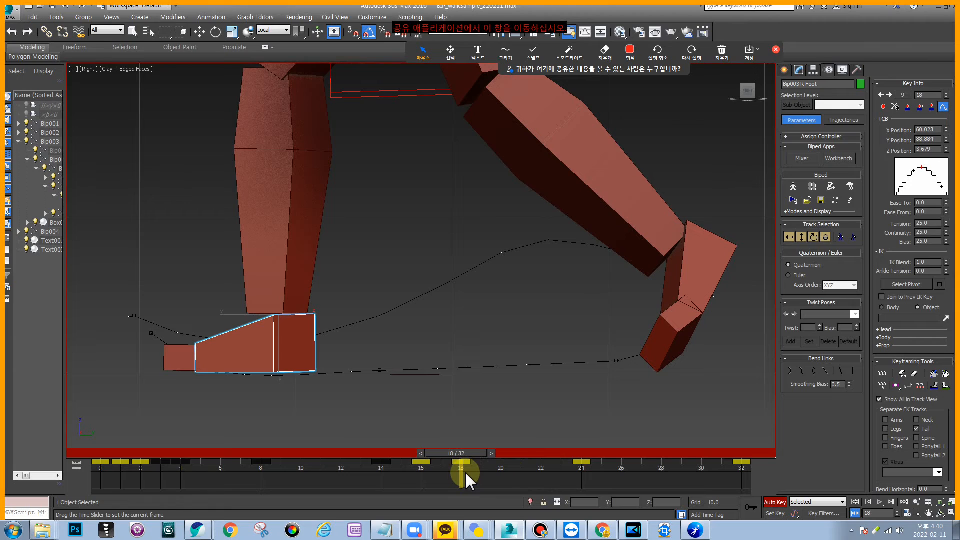
{"action": "key", "text": "e"}
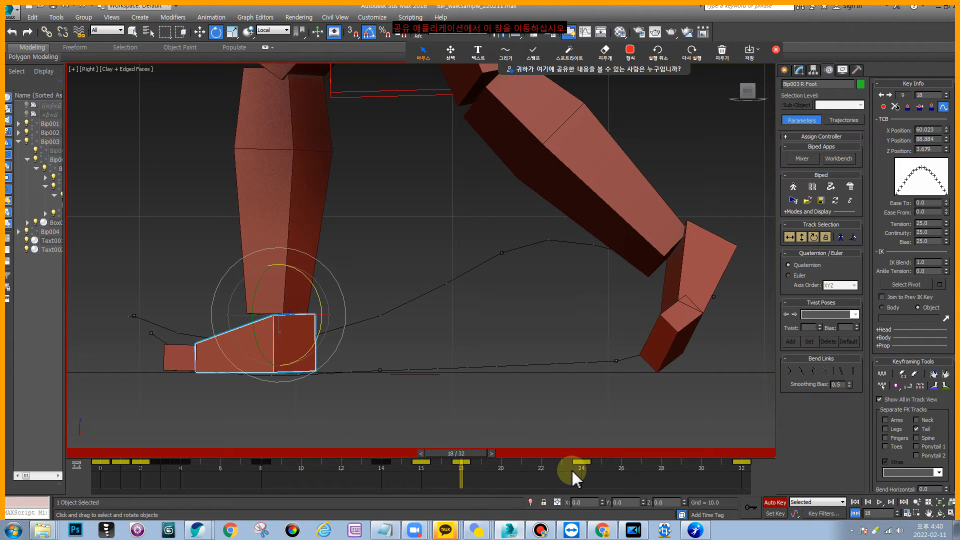
Step and scrub through frames 18 to 24 to check how the planted right foot moves
{"action": "key", "text": "period"}
{"action": "key", "text": "comma"}
{"action": "key", "text": "period"}
{"action": "key", "text": "comma"}
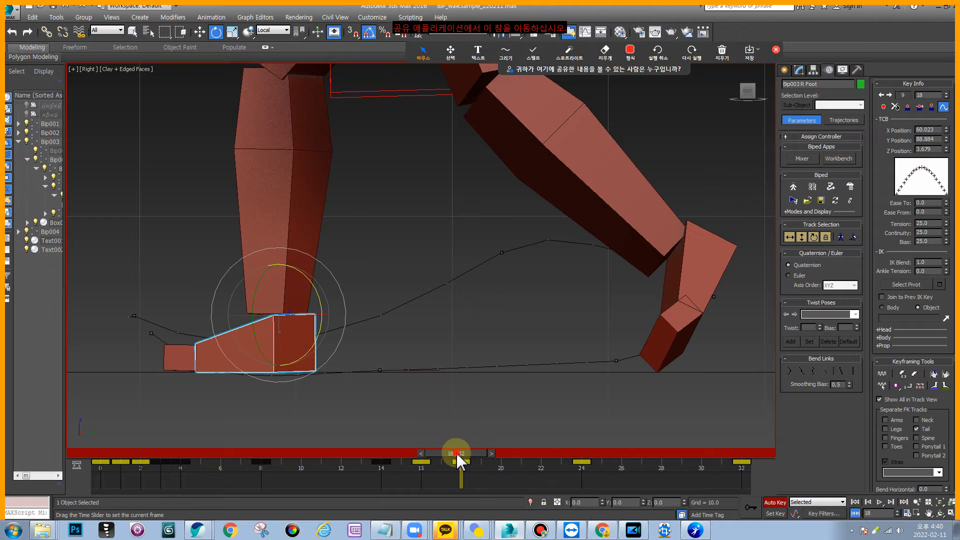
{"action": "left_click_drag", "start_coordinate": [458, 455], "coordinate": [581, 467]}
{"action": "key", "text": "e"}
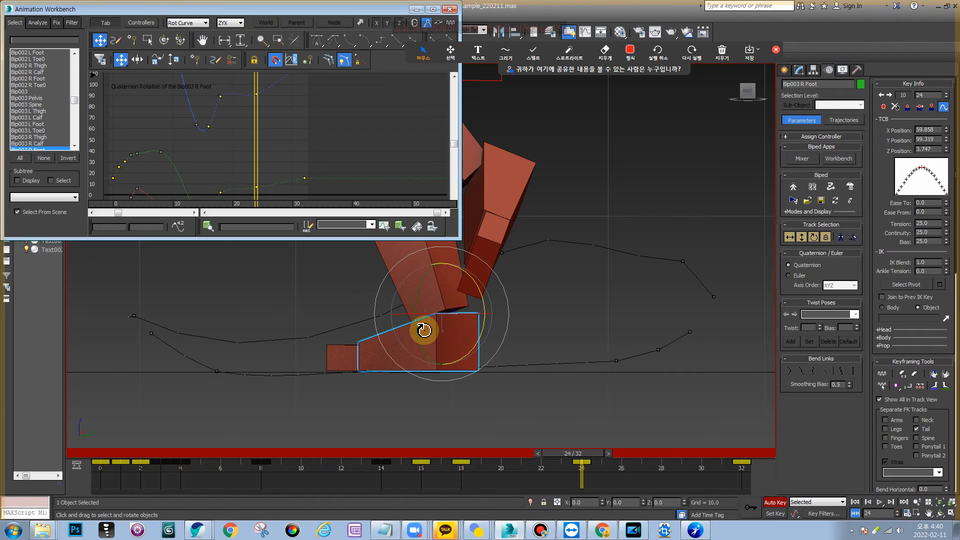
Examine the Bip003 R Foot rotation curve between the frame 18 and 24 keys in the Animation Workbench
{"action": "left_click_drag", "start_coordinate": [304, 9], "coordinate": [578, 80]}
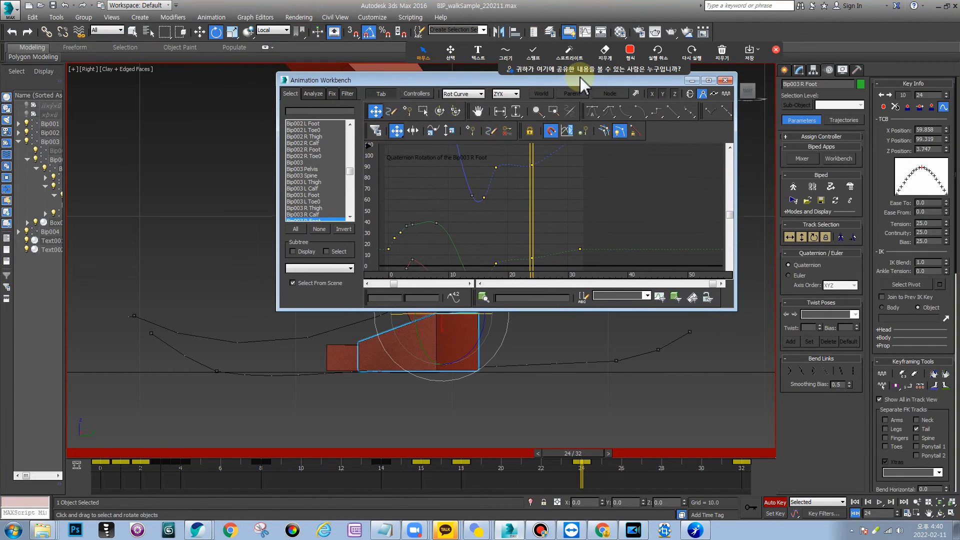
{"action": "middle_click_drag", "start_coordinate": [510, 343], "coordinate": [519, 371]}
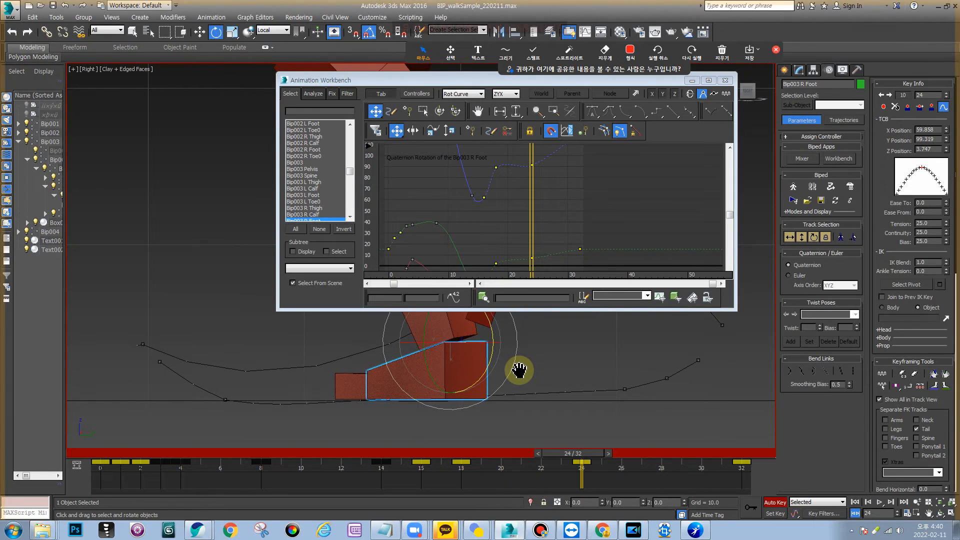
{"action": "left_click", "coordinate": [350, 220]}
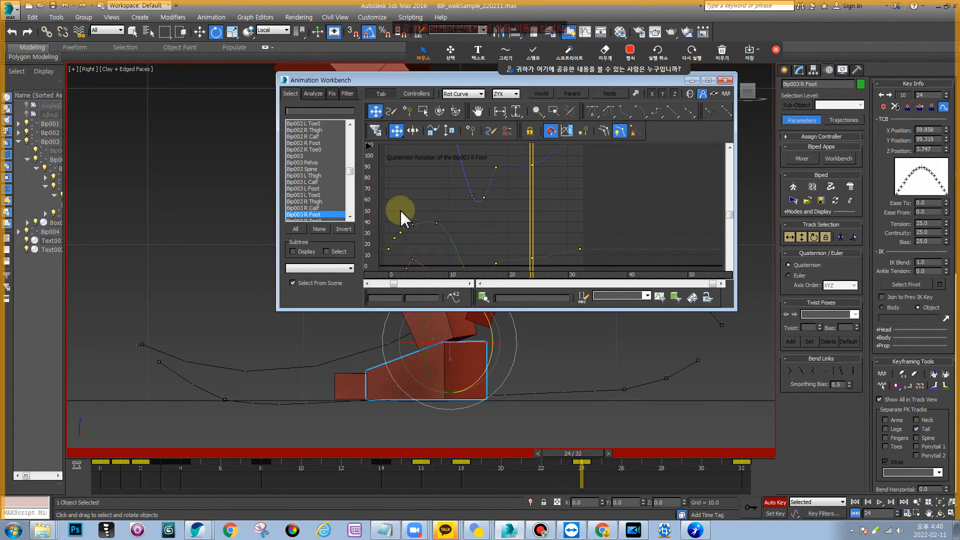
{"action": "mouse_move", "coordinate": [531, 236]}
{"action": "left_mouse_down"}
{"action": "mouse_move", "coordinate": [495, 237]}
{"action": "mouse_move", "coordinate": [534, 238]}
{"action": "left_mouse_up"}
{"action": "scroll", "coordinate": [509, 215], "scroll_direction": "up", "scroll_amount": 2}
{"action": "middle_click_drag", "start_coordinate": [548, 196], "coordinate": [568, 212], "text": "ctrl+alt"}
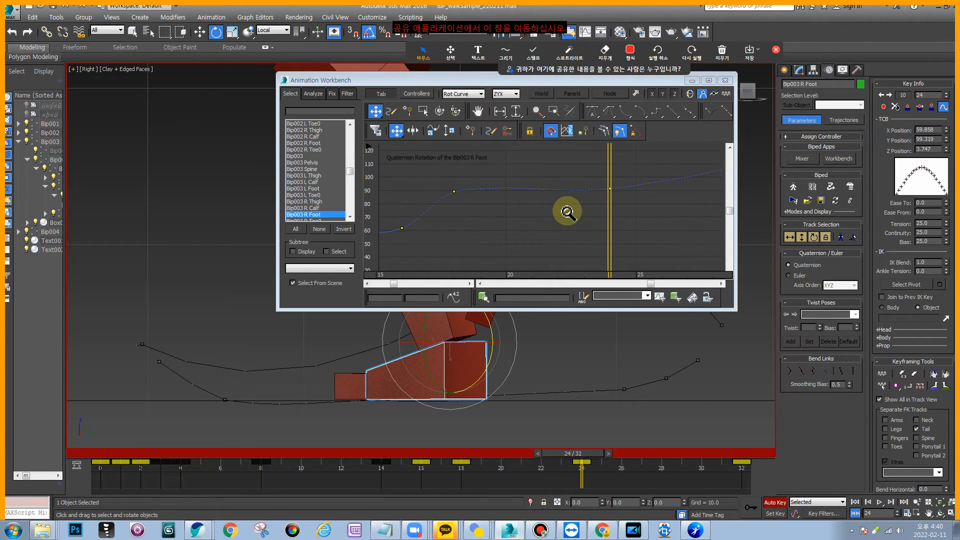
{"action": "left_click_drag", "start_coordinate": [609, 214], "coordinate": [428, 220]}
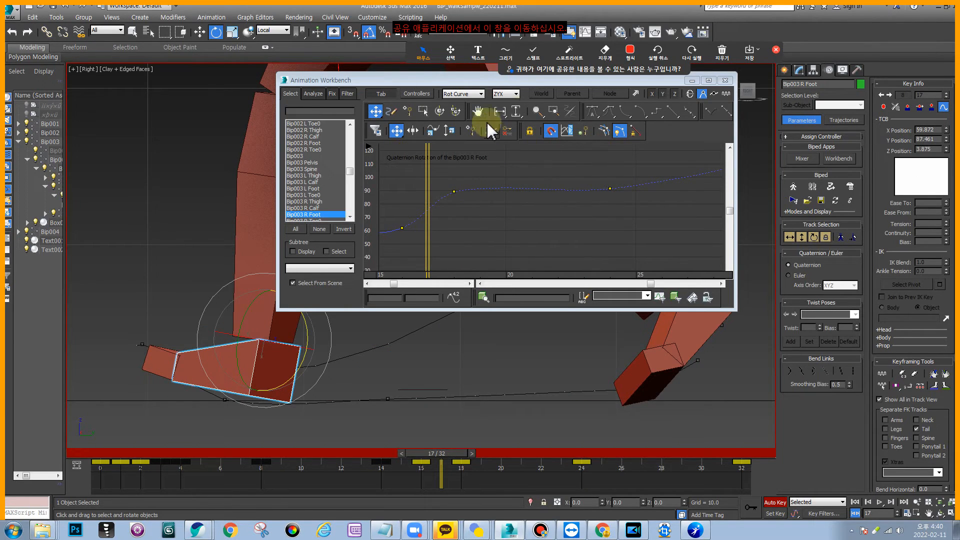
Annotate the rotation curve with a wavy red freehand line running from frame 18 to frame 24
{"action": "left_click", "coordinate": [508, 53]}
{"action": "left_click", "coordinate": [505, 80]}
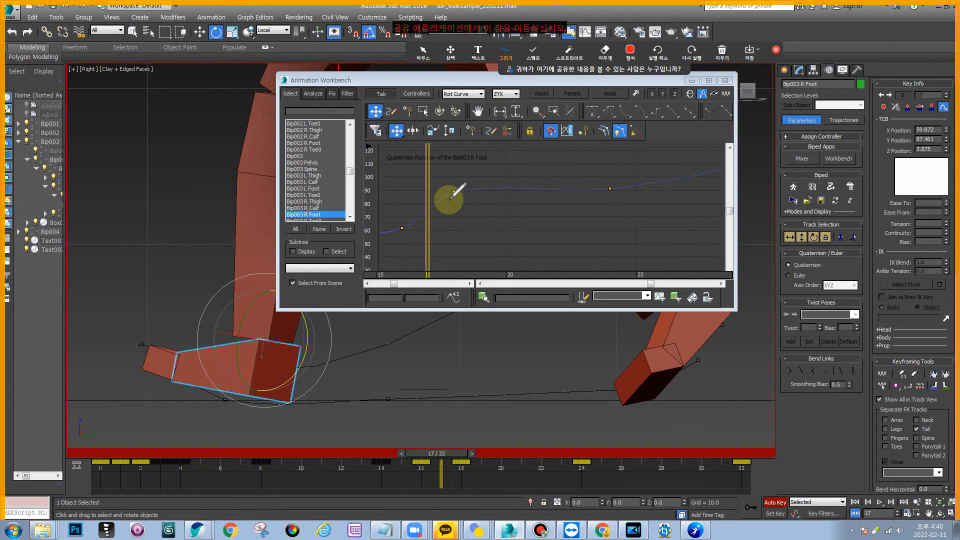
{"action": "mouse_move", "coordinate": [445, 196]}
{"action": "left_mouse_down"}
{"action": "mouse_move", "coordinate": [482, 185]}
{"action": "mouse_move", "coordinate": [571, 194]}
{"action": "mouse_move", "coordinate": [609, 187]}
{"action": "left_mouse_up"}
{"action": "left_click", "coordinate": [505, 59]}
{"action": "left_click", "coordinate": [425, 52]}
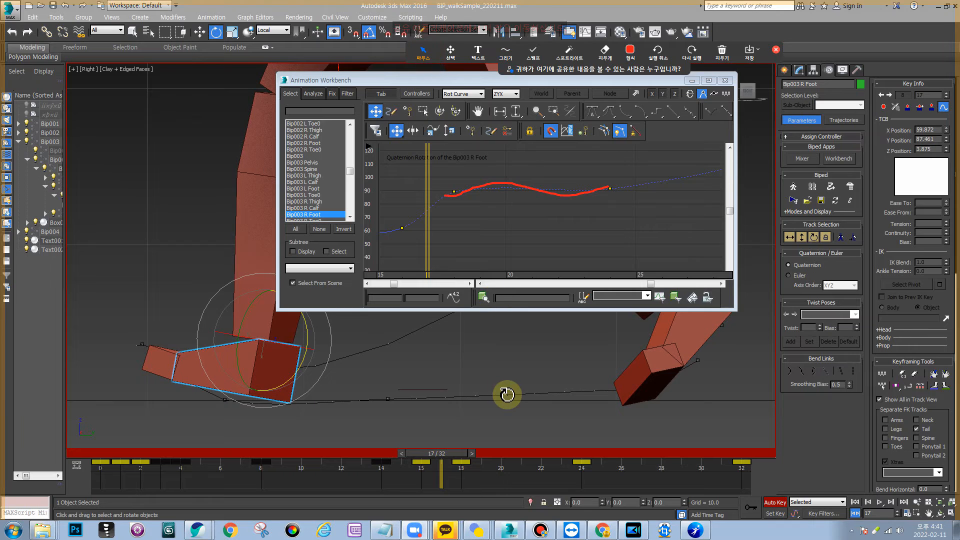
Go to frame 18 and dismiss the chat notification
{"action": "left_click_drag", "start_coordinate": [436, 464], "coordinate": [461, 467]}
{"action": "key", "text": "e"}
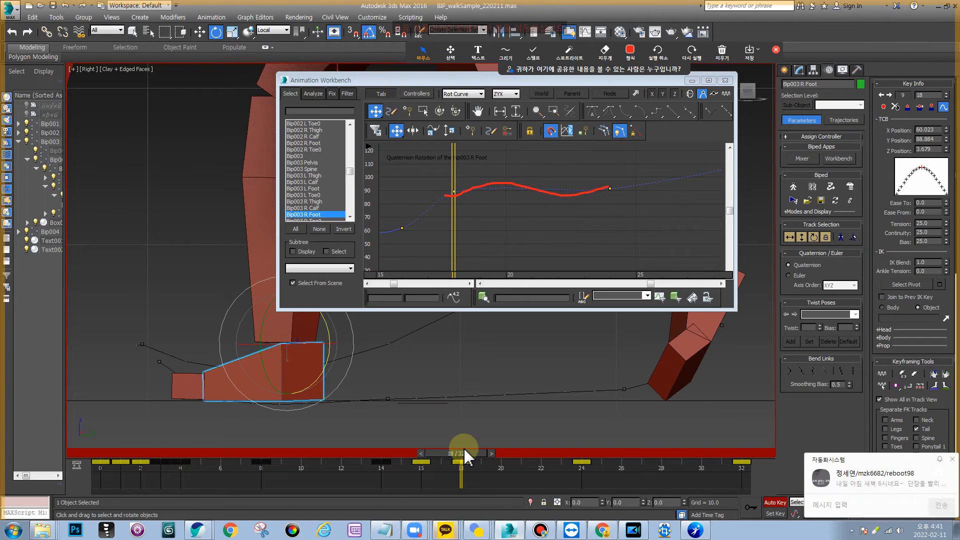
{"action": "left_click", "coordinate": [953, 463]}
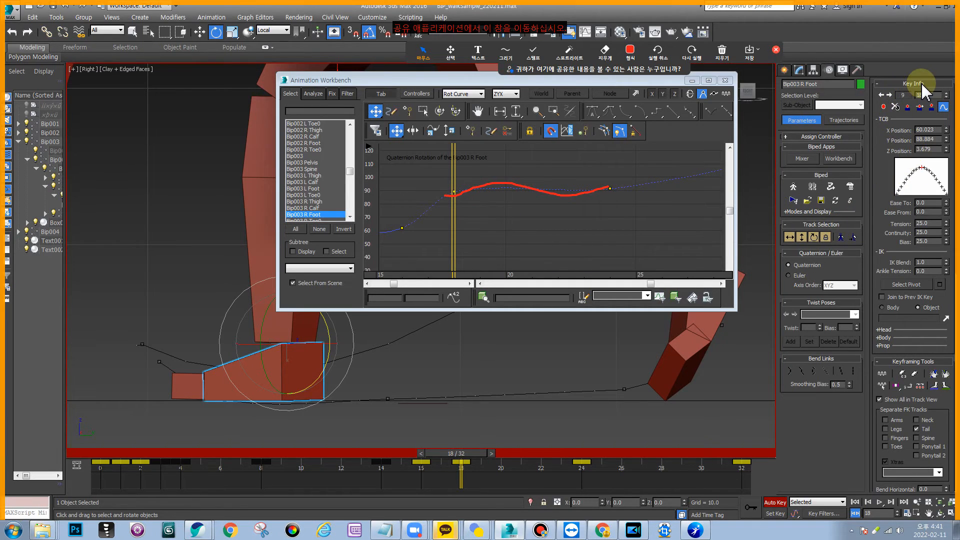
Mark the Tension, Continuity and Bias labels with red annotation rectangles, then clear all annotations
{"action": "left_click", "coordinate": [506, 51]}
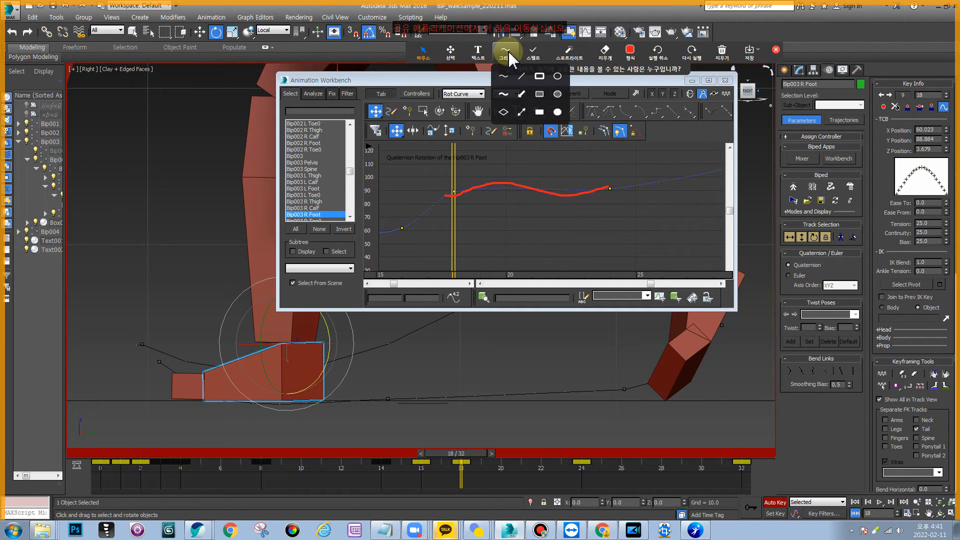
{"action": "left_click", "coordinate": [539, 76]}
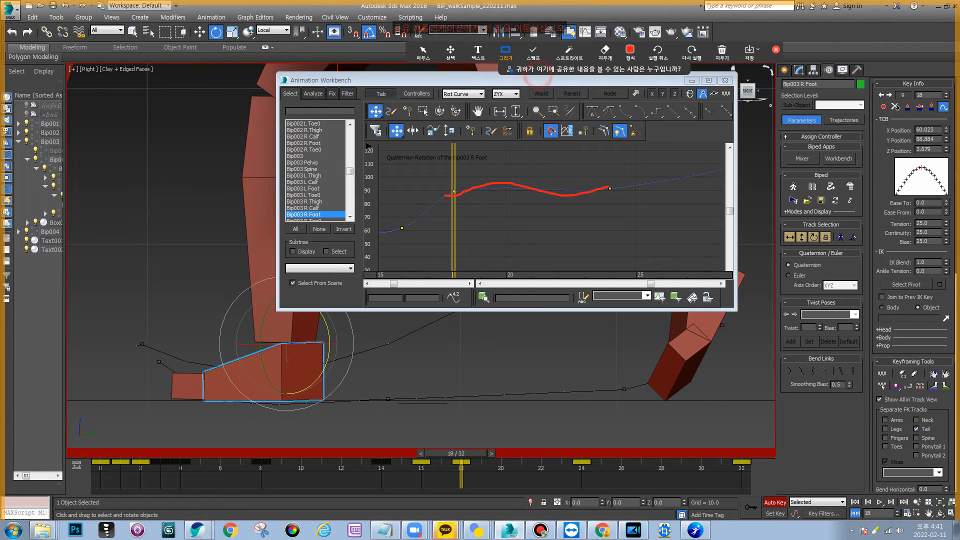
{"action": "left_click_drag", "start_coordinate": [881, 218], "coordinate": [914, 247]}
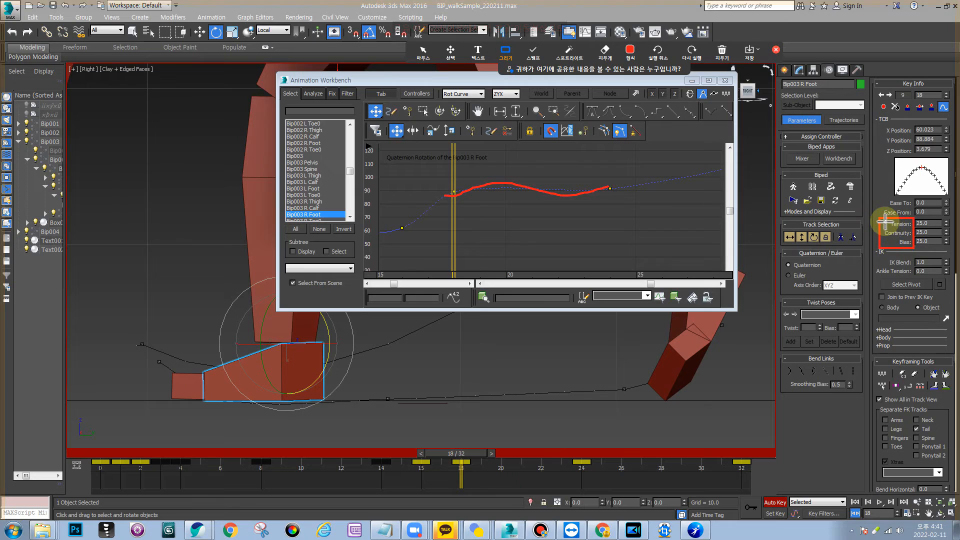
{"action": "left_click_drag", "start_coordinate": [881, 228], "coordinate": [904, 247]}
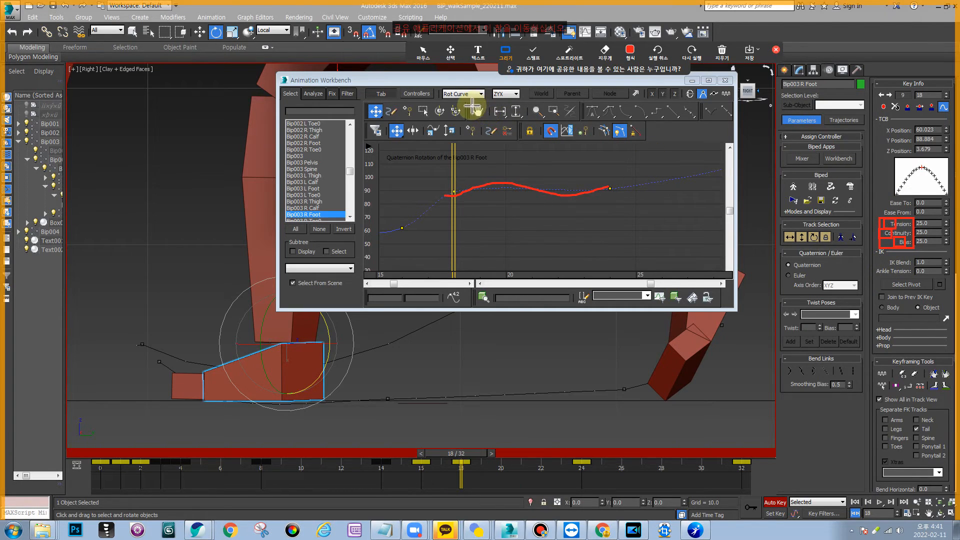
{"action": "left_click", "coordinate": [722, 50]}
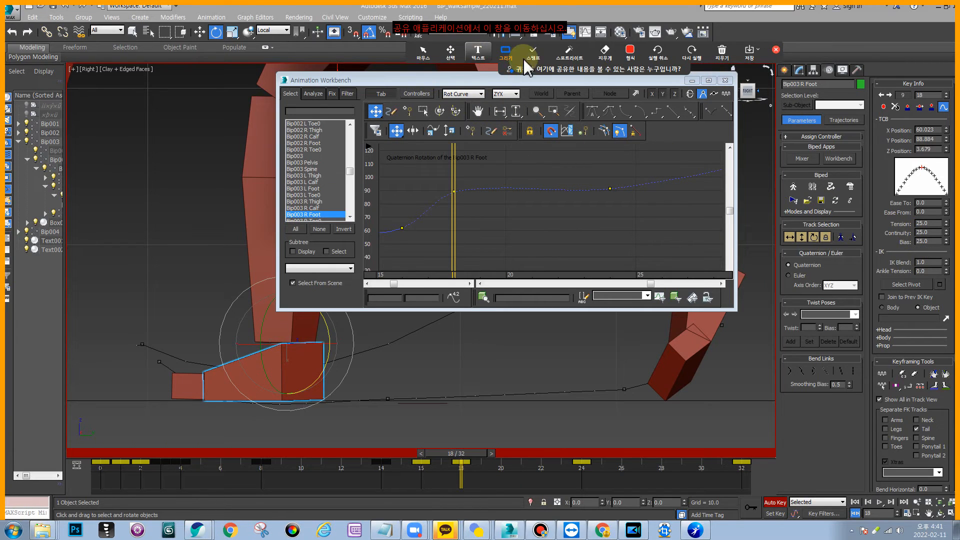
Underline the Tension parameter with a straight red annotation line and return to normal pointer mode
{"action": "left_click", "coordinate": [505, 52]}
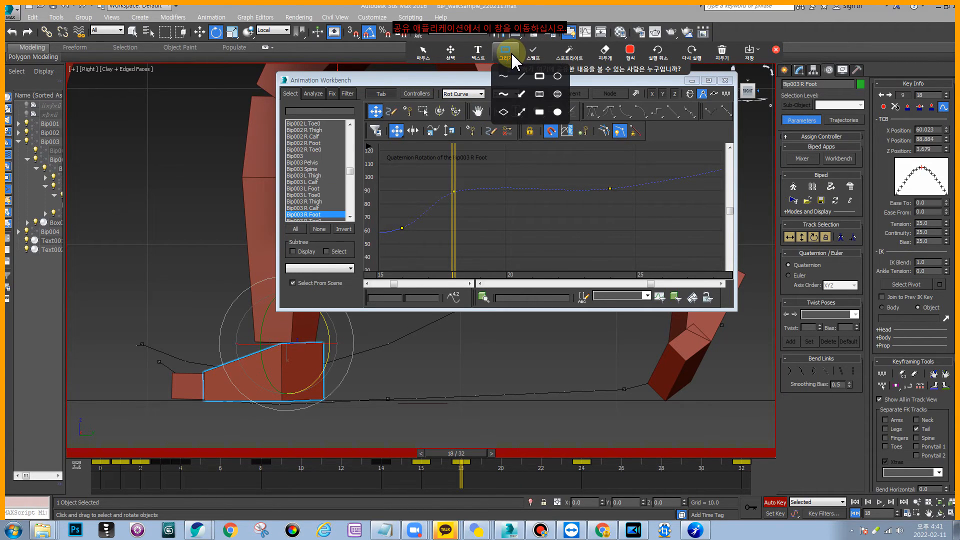
{"action": "left_click", "coordinate": [506, 76]}
{"action": "left_click", "coordinate": [505, 51]}
{"action": "left_click", "coordinate": [507, 95]}
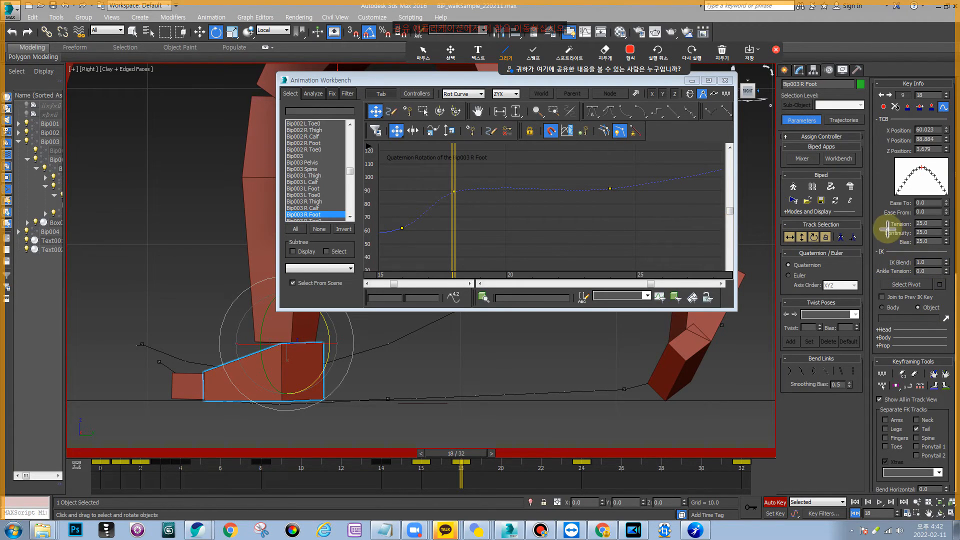
{"action": "left_click_drag", "start_coordinate": [878, 228], "coordinate": [917, 229]}
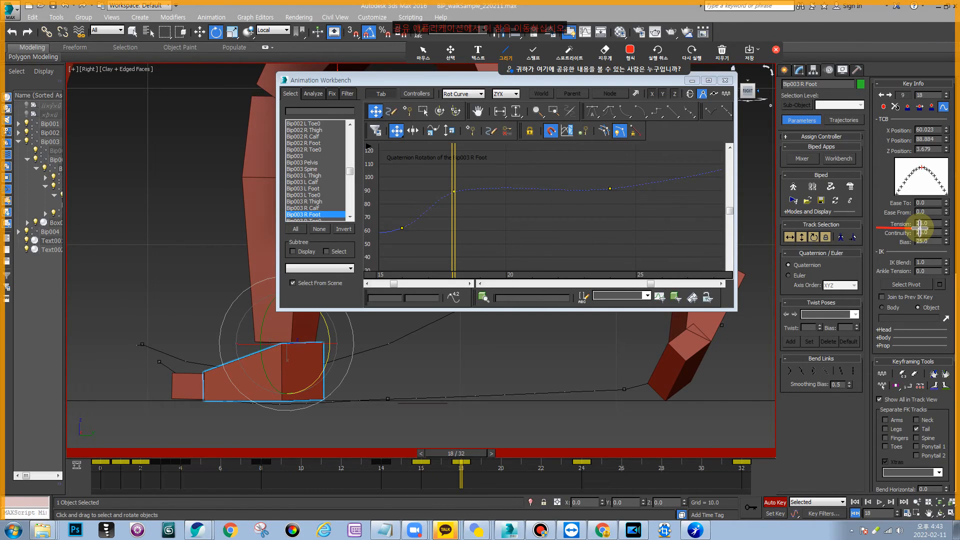
{"action": "left_click", "coordinate": [423, 51]}
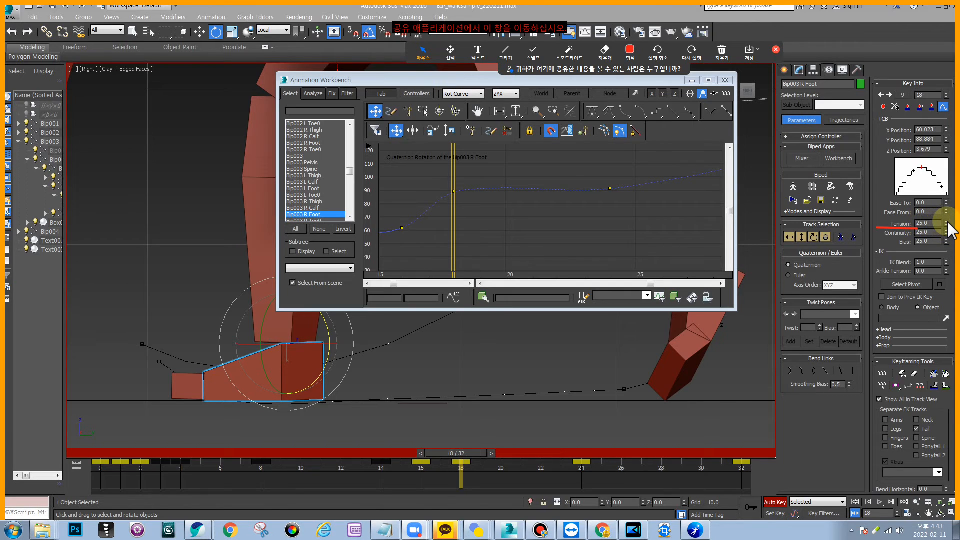
Set the TCB Tension to 50 on the right foot's keys at frames 18 and 24
{"action": "left_click_drag", "start_coordinate": [947, 224], "coordinate": [946, 98]}
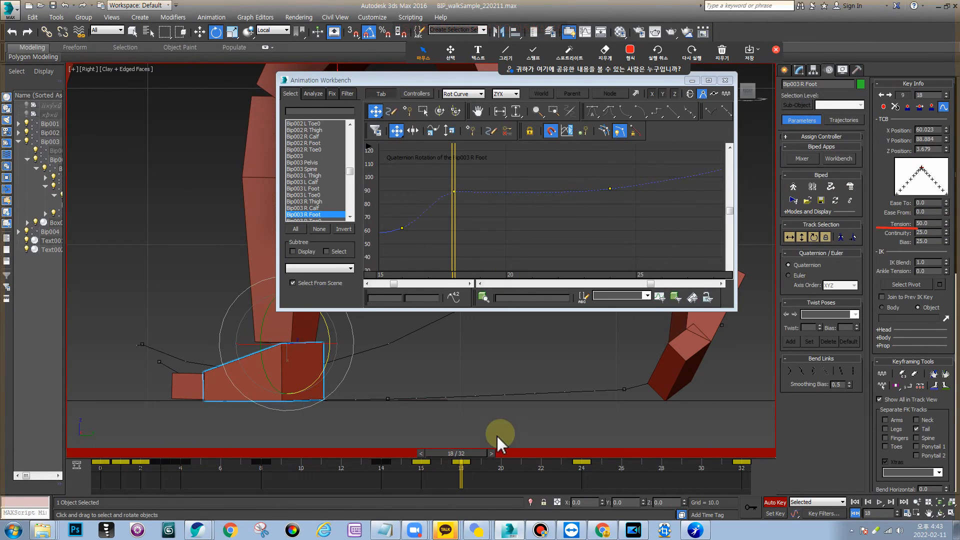
{"action": "left_click_drag", "start_coordinate": [471, 457], "coordinate": [582, 465]}
{"action": "key", "text": "e"}
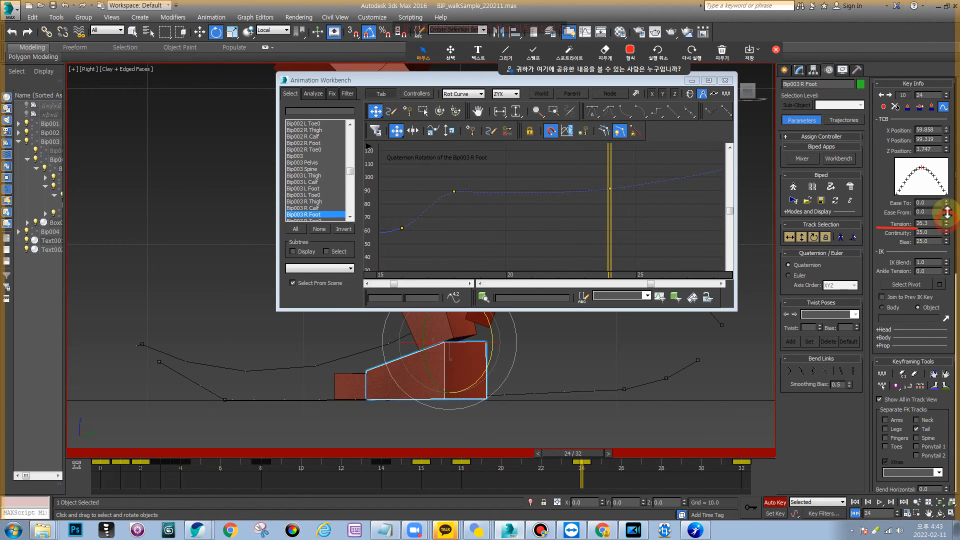
{"action": "left_click_drag", "start_coordinate": [947, 219], "coordinate": [949, 79]}
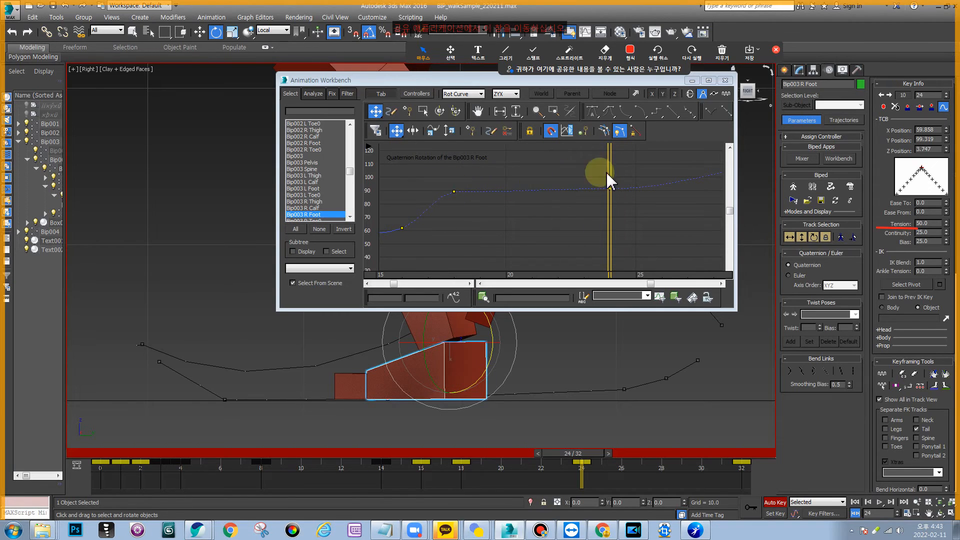
Set the TCB Tension to 50 on the right foot's key at frame 32
{"action": "left_click_drag", "start_coordinate": [456, 453], "coordinate": [805, 485]}
{"action": "key", "text": "e"}
{"action": "left_click_drag", "start_coordinate": [947, 224], "coordinate": [950, 70]}
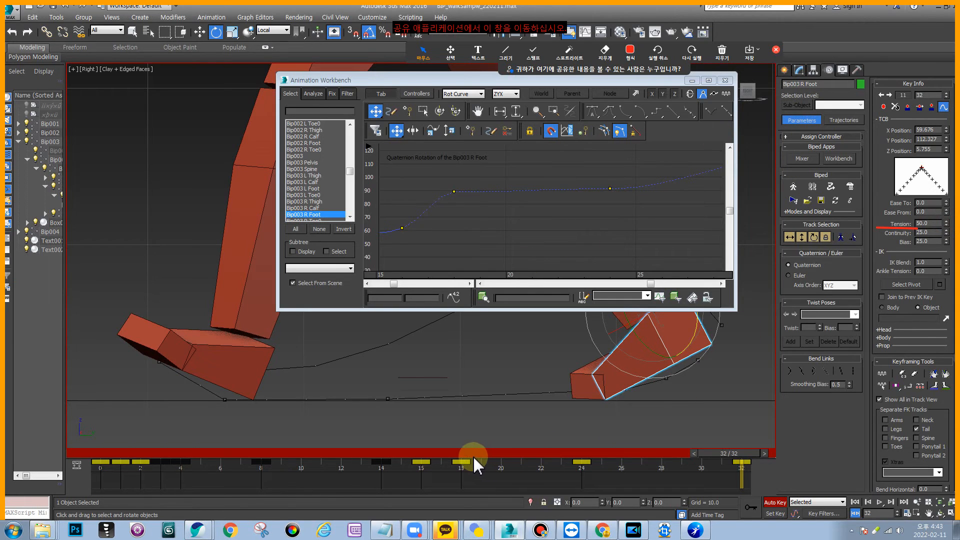
Clear the annotation line and set the Tension to 25 on the right foot's keys at frames 18 and 24
{"action": "mouse_move", "coordinate": [471, 464]}
{"action": "left_mouse_down"}
{"action": "mouse_move", "coordinate": [343, 461]}
{"action": "mouse_move", "coordinate": [492, 482]}
{"action": "mouse_move", "coordinate": [369, 471]}
{"action": "mouse_move", "coordinate": [744, 490]}
{"action": "mouse_move", "coordinate": [451, 476]}
{"action": "mouse_move", "coordinate": [471, 475]}
{"action": "left_mouse_up"}
{"action": "key", "text": "e"}
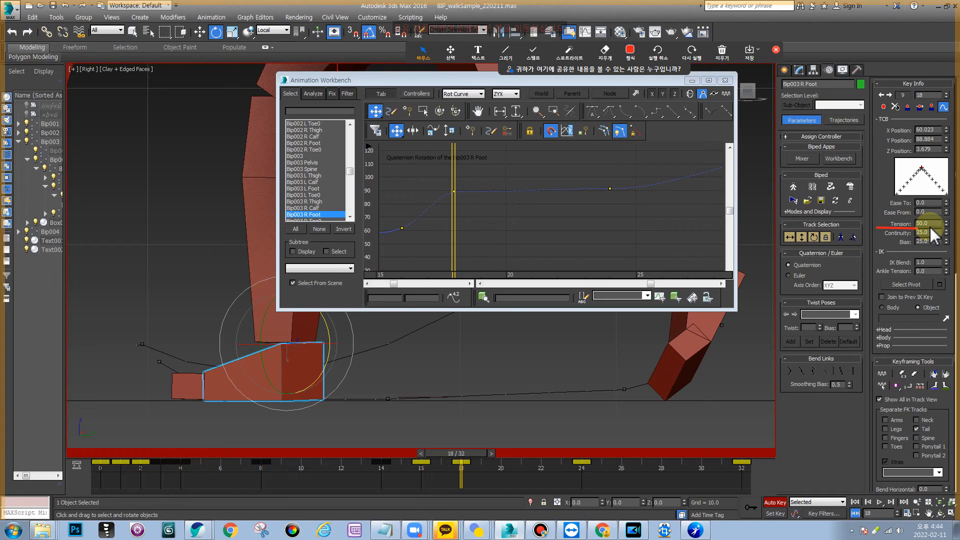
{"action": "left_click", "coordinate": [722, 52]}
{"action": "left_click", "coordinate": [726, 75]}
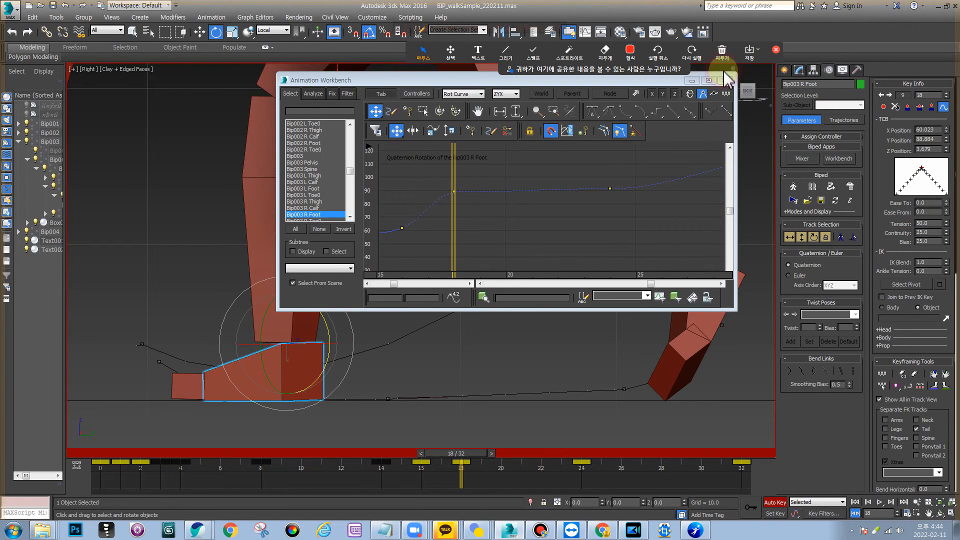
{"action": "double_click", "coordinate": [940, 225]}
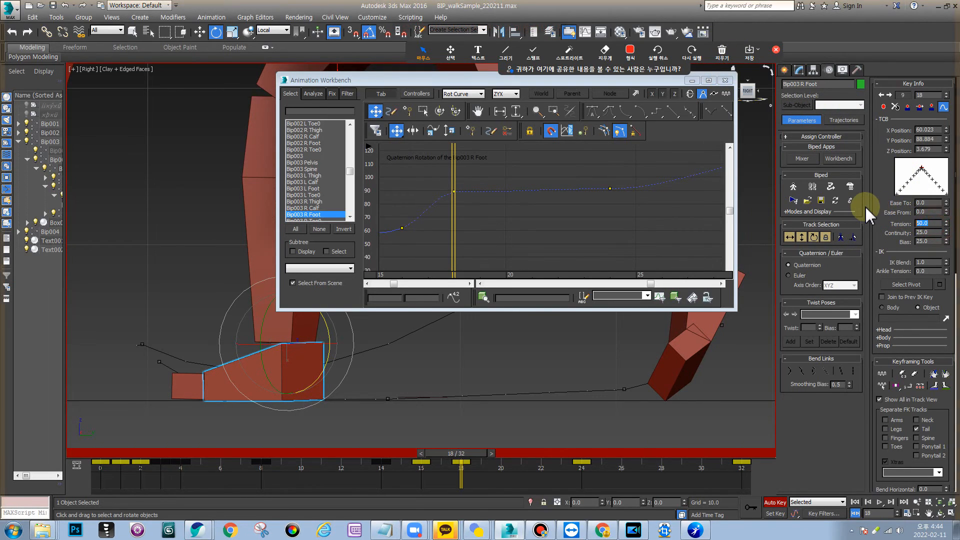
{"action": "left_click", "coordinate": [593, 454]}
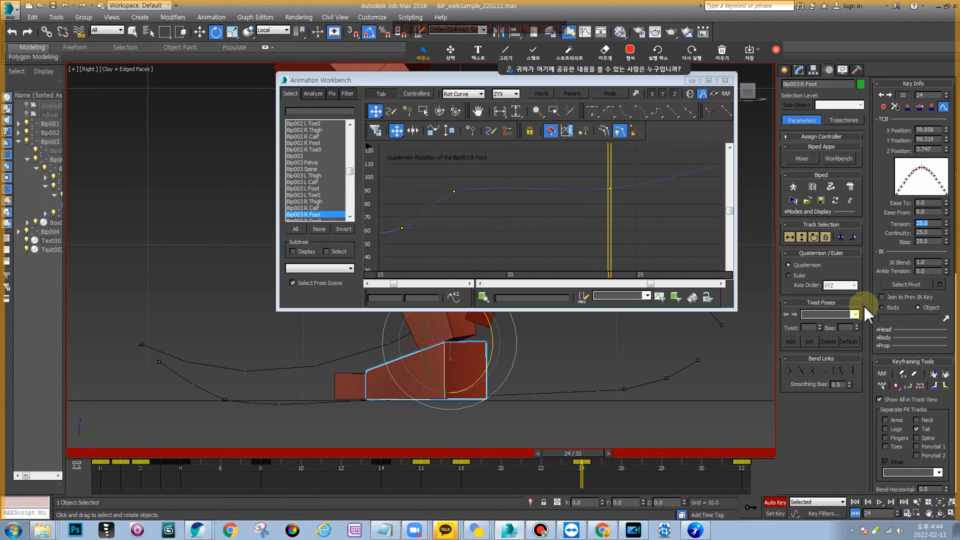
Set the TCB Tension to 25 on the right foot's key at frame 32
{"action": "left_click", "coordinate": [750, 454]}
{"action": "double_click", "coordinate": [928, 226]}
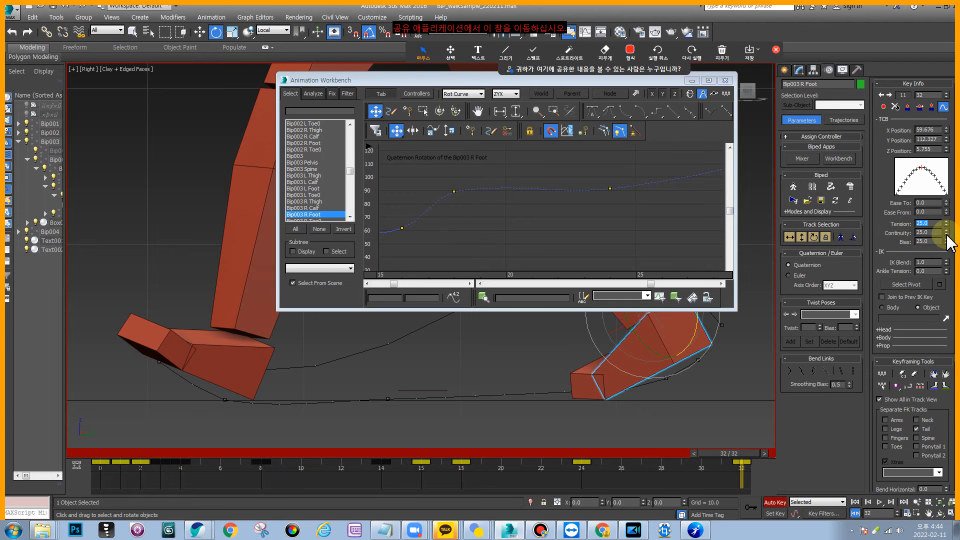
Set the TCB Continuity to 0 and the Bias to 50 on the right foot's key at frame 18
{"action": "left_click", "coordinate": [465, 458]}
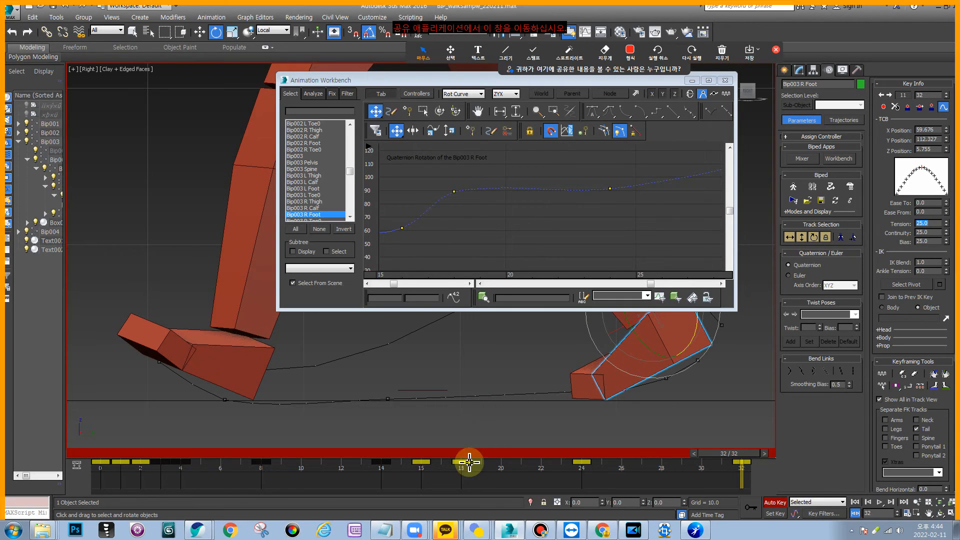
{"action": "left_click_drag", "start_coordinate": [946, 233], "coordinate": [15, 50]}
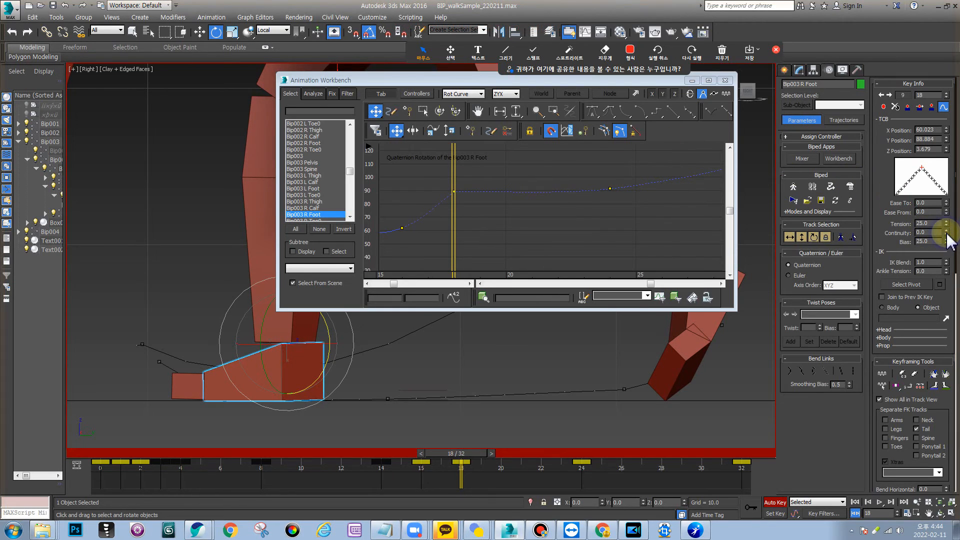
{"action": "left_click", "coordinate": [583, 461]}
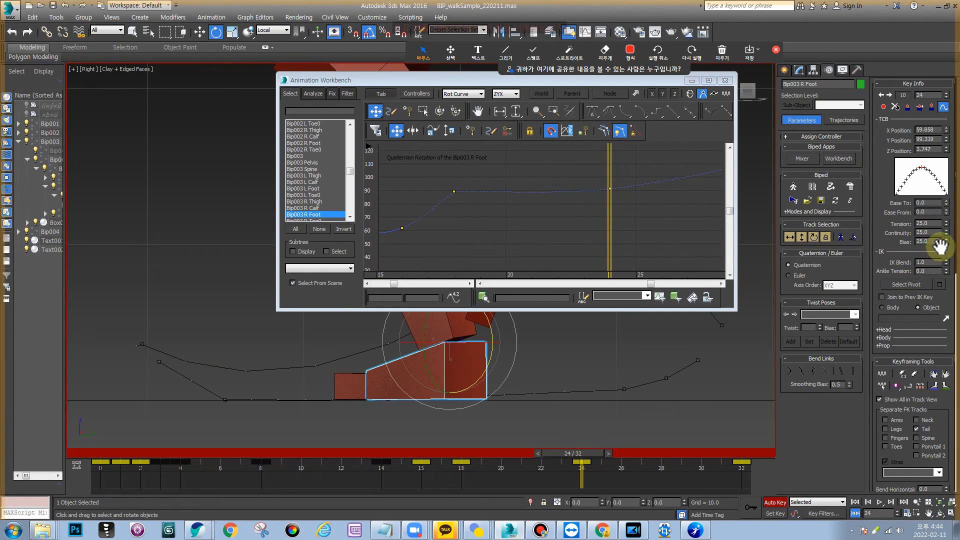
{"action": "left_click", "coordinate": [744, 453]}
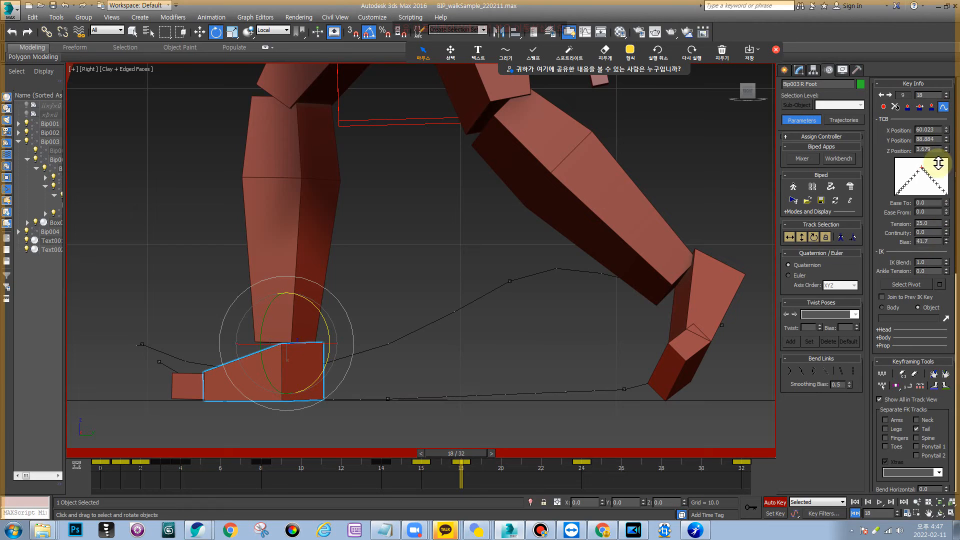
{"action": "left_click_drag", "start_coordinate": [945, 132], "coordinate": [133, 107]}
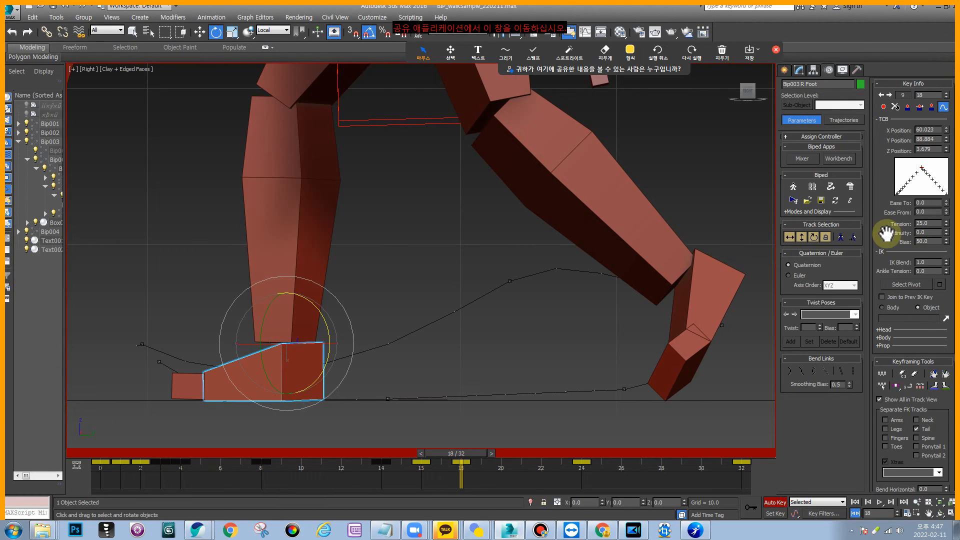
Set the Continuity to 25 and the Bias to 22.9 on the right foot's key at frame 18
{"action": "double_click", "coordinate": [929, 232]}
{"action": "type", "text": "25"}
{"action": "key", "text": "Return"}
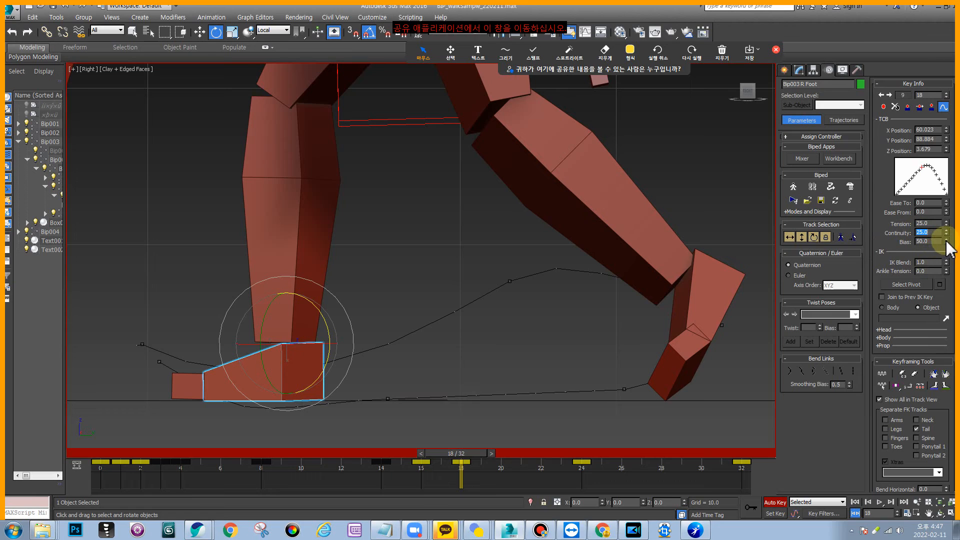
{"action": "left_click_drag", "start_coordinate": [946, 242], "coordinate": [938, 386]}
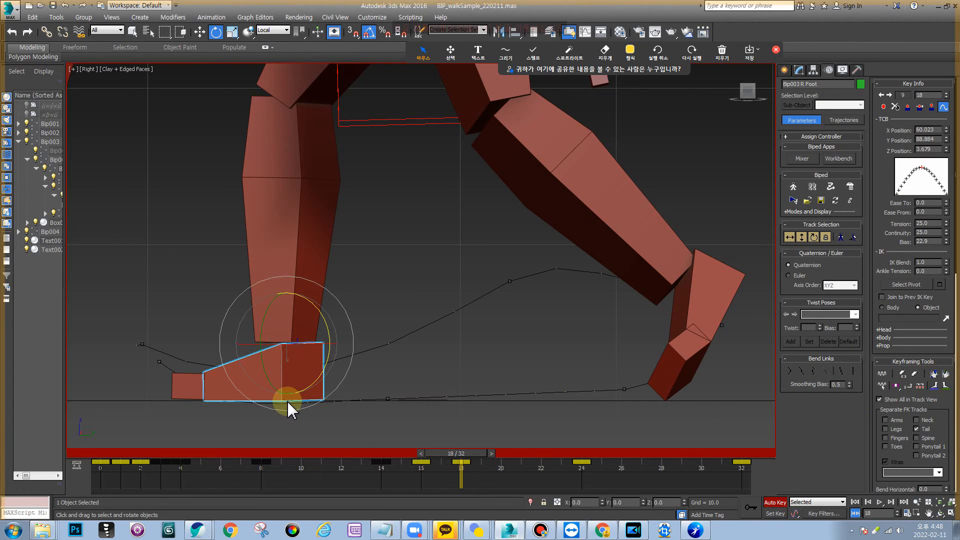
Switch the Right viewport to wireframe display and go to frame 4
{"action": "key", "text": "F3"}
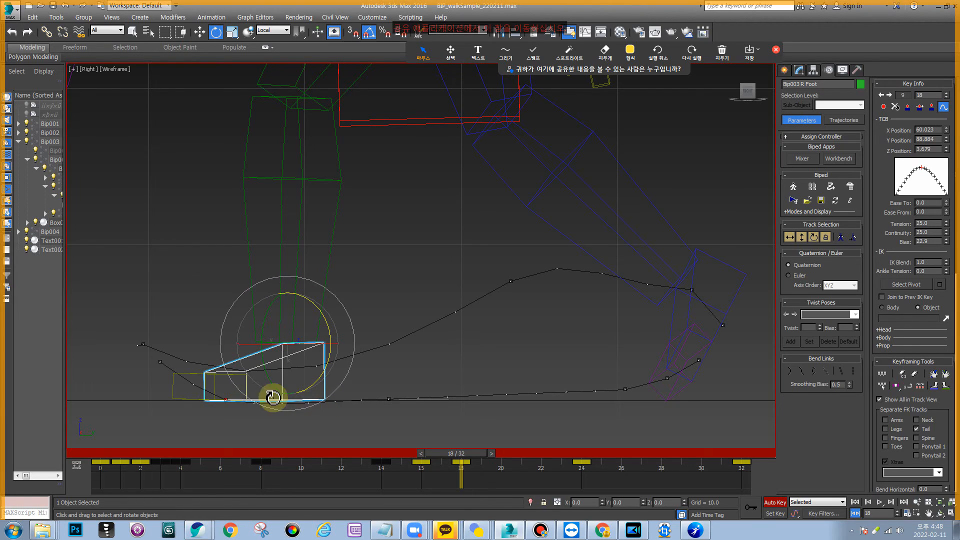
{"action": "left_click_drag", "start_coordinate": [100, 461], "coordinate": [172, 465]}
{"action": "key", "text": "e"}
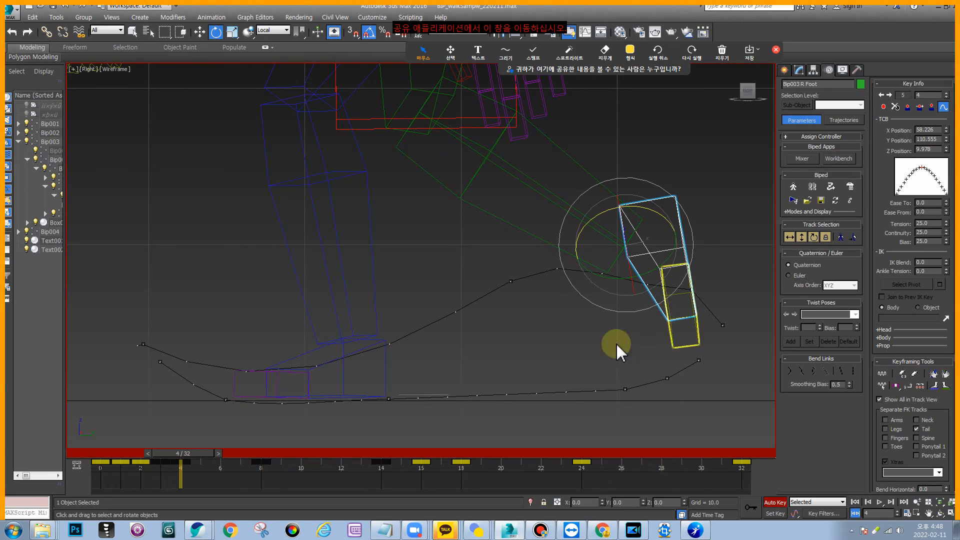
Try Bias values of 0 and 43.3 on the right foot's frame 4 key and restore the Bias to 25
{"action": "right_click", "coordinate": [946, 243]}
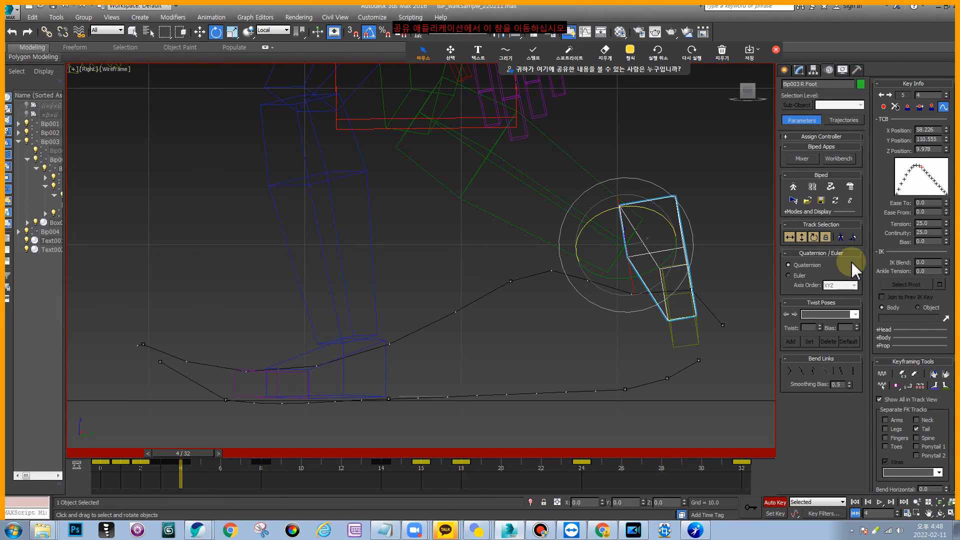
{"action": "left_click_drag", "start_coordinate": [946, 244], "coordinate": [939, 25]}
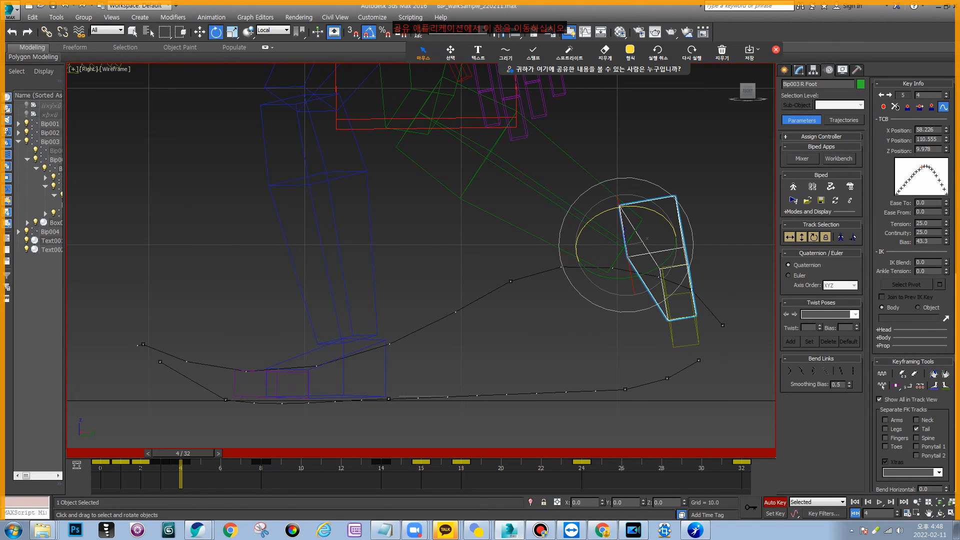
{"action": "right_click", "coordinate": [946, 243]}
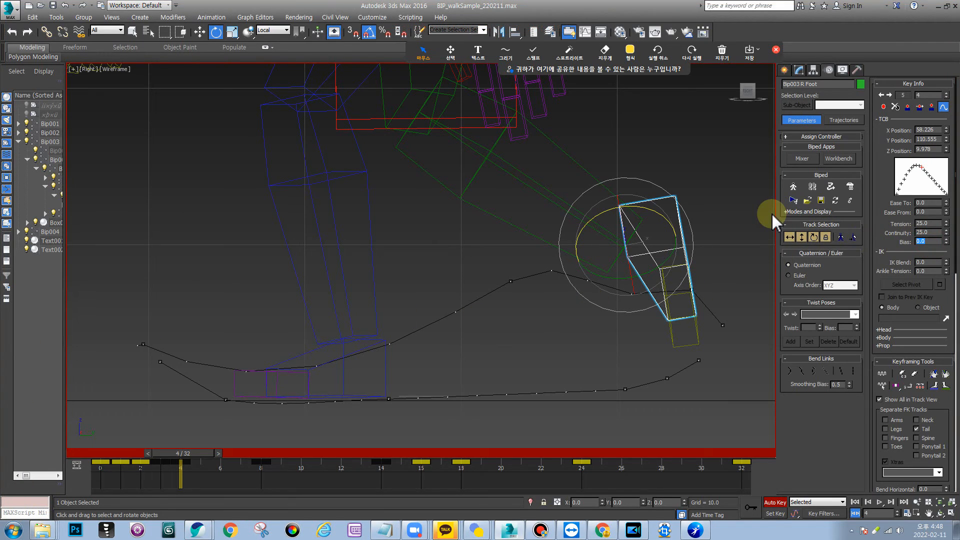
{"action": "type", "text": "25"}
{"action": "key", "text": "Return"}
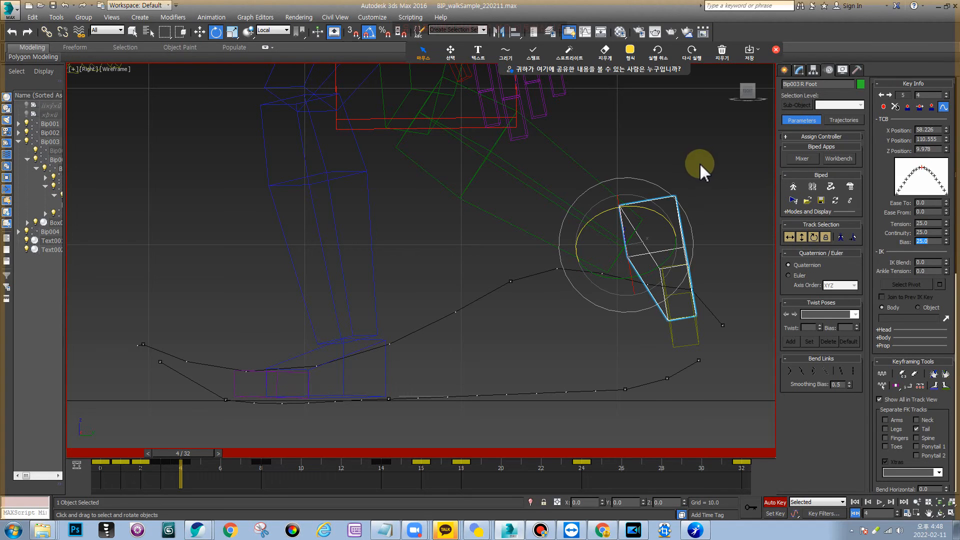
Circle the peak of the TCB graph in yellow and draw a freehand arrow from it to frame 4 on the timeline
{"action": "left_click", "coordinate": [505, 55]}
{"action": "left_click", "coordinate": [508, 71]}
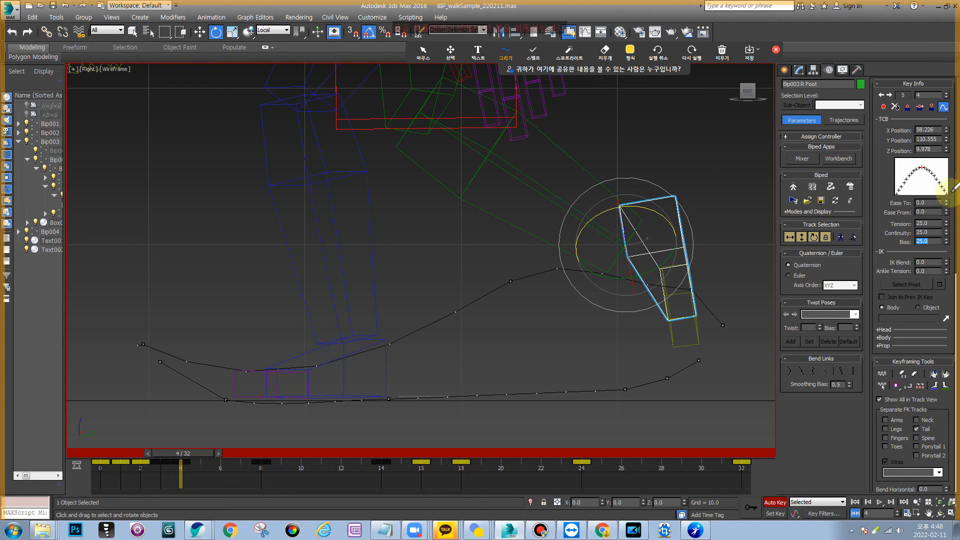
{"action": "left_click", "coordinate": [925, 174]}
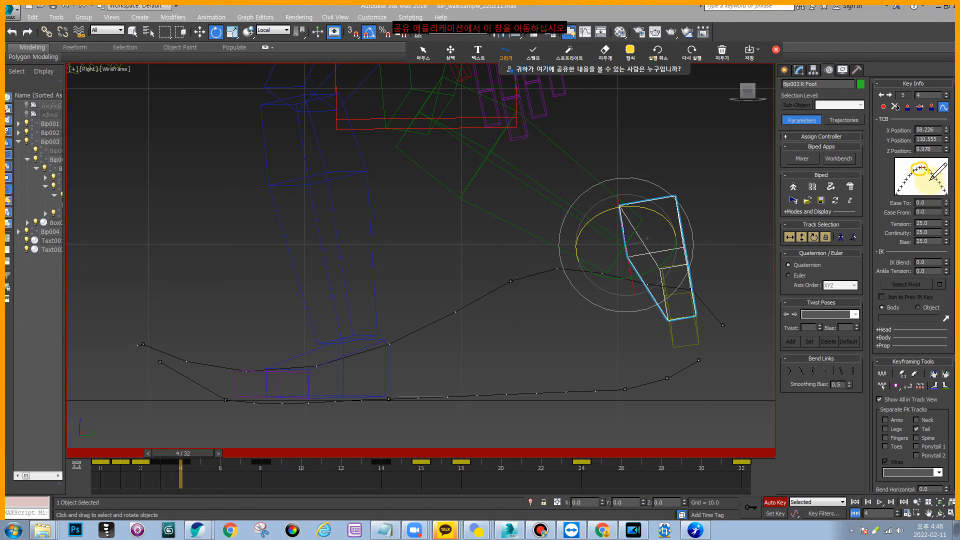
{"action": "mouse_move", "coordinate": [923, 170]}
{"action": "left_mouse_down"}
{"action": "mouse_move", "coordinate": [515, 284]}
{"action": "mouse_move", "coordinate": [275, 388]}
{"action": "mouse_move", "coordinate": [182, 452]}
{"action": "mouse_move", "coordinate": [196, 457]}
{"action": "left_mouse_up"}
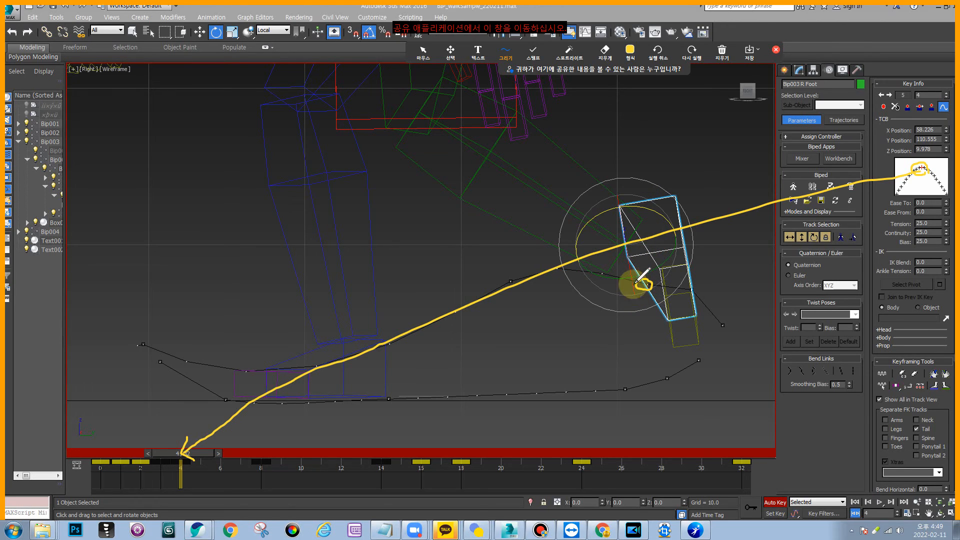
Trace the foot trajectory in yellow on both sides of the circled frame 4 point and return to normal pointer mode
{"action": "left_click_drag", "start_coordinate": [631, 281], "coordinate": [548, 273]}
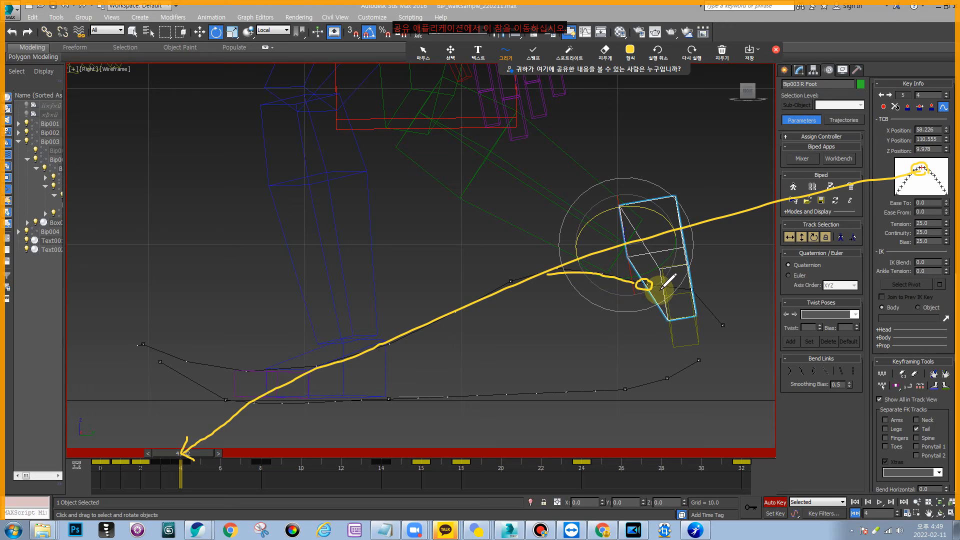
{"action": "mouse_move", "coordinate": [659, 290]}
{"action": "left_mouse_down"}
{"action": "mouse_move", "coordinate": [682, 290]}
{"action": "mouse_move", "coordinate": [713, 334]}
{"action": "left_mouse_up"}
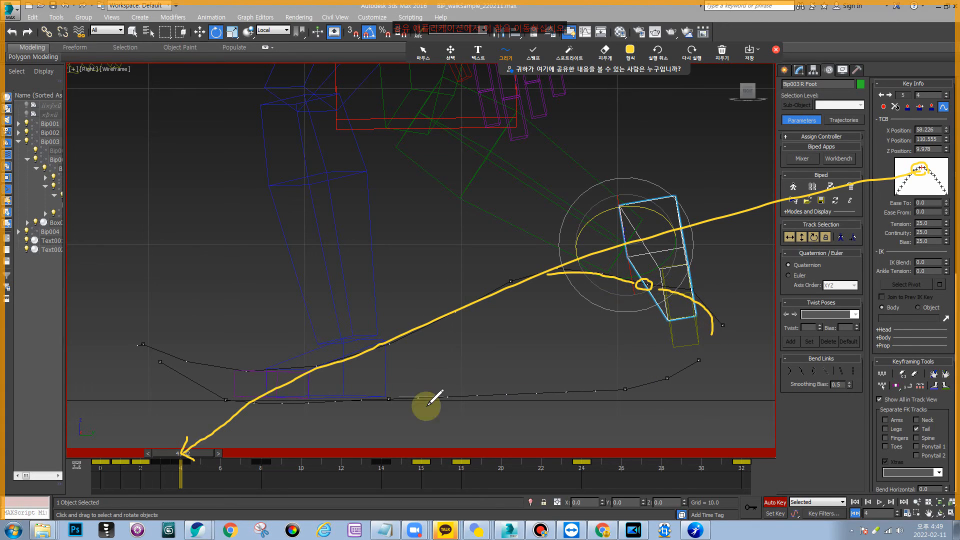
{"action": "left_click", "coordinate": [423, 52]}
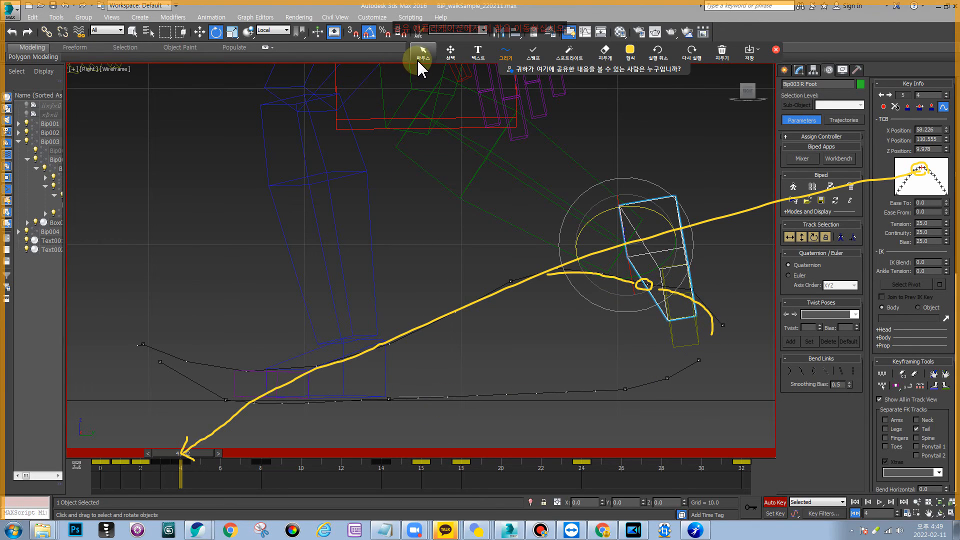
Go to frame 3 and mark its trajectory point and the TCB graph's points with red freehand annotations
{"action": "left_click", "coordinate": [171, 456]}
{"action": "mouse_move", "coordinate": [171, 455]}
{"action": "left_mouse_down"}
{"action": "mouse_move", "coordinate": [146, 460]}
{"action": "mouse_move", "coordinate": [165, 456]}
{"action": "left_mouse_up"}
{"action": "key", "text": "e"}
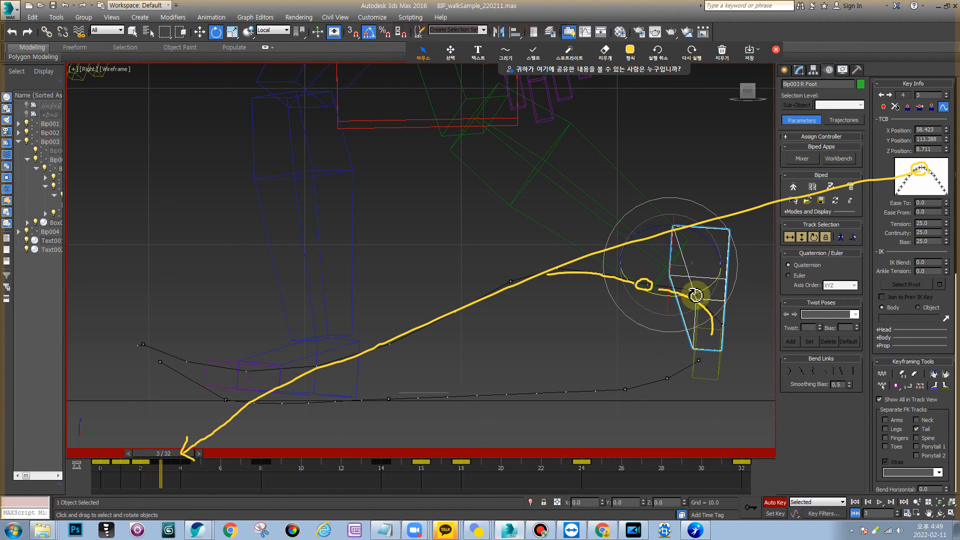
{"action": "left_click", "coordinate": [630, 53]}
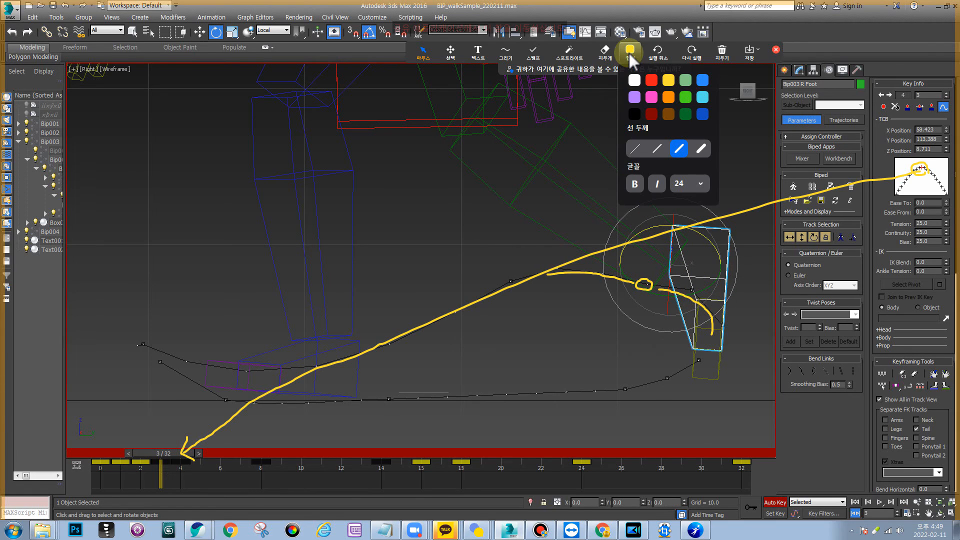
{"action": "left_click", "coordinate": [648, 81]}
{"action": "left_click", "coordinate": [505, 51]}
{"action": "left_click", "coordinate": [504, 76]}
{"action": "mouse_move", "coordinate": [692, 289]}
{"action": "left_mouse_down"}
{"action": "mouse_move", "coordinate": [684, 295]}
{"action": "mouse_move", "coordinate": [697, 289]}
{"action": "left_mouse_up"}
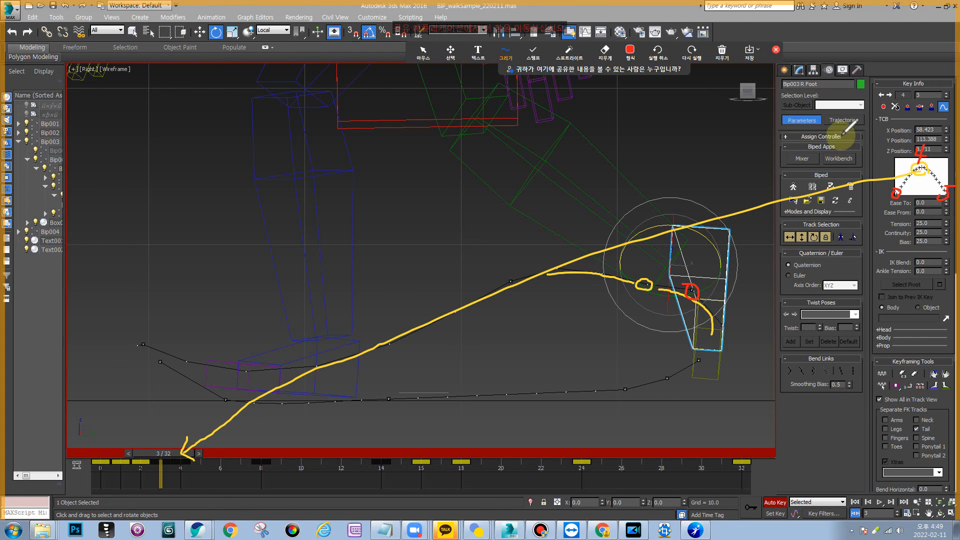
Erase the red mark at the TCB graph's end point, and label its start point 3 with a red arrow to frame 3
{"action": "left_click", "coordinate": [607, 54]}
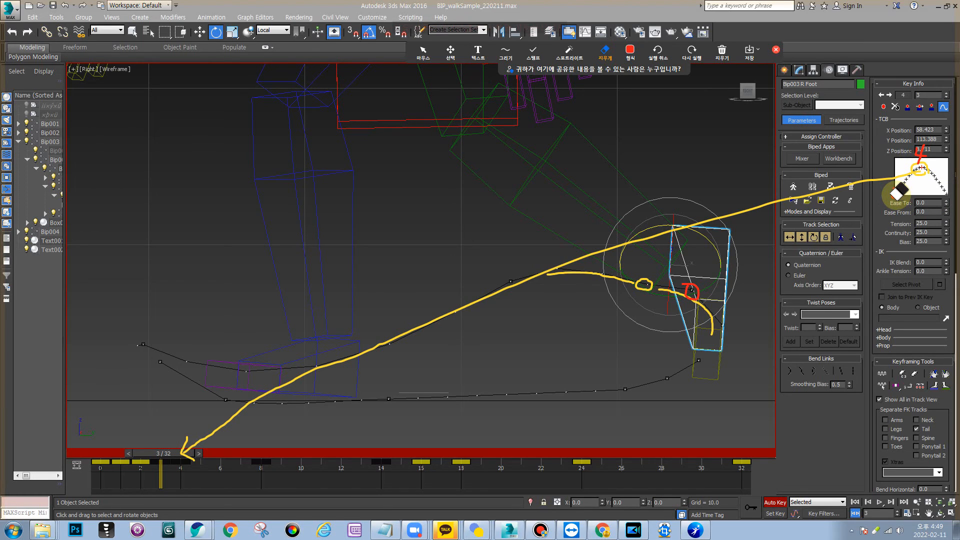
{"action": "left_click", "coordinate": [505, 54]}
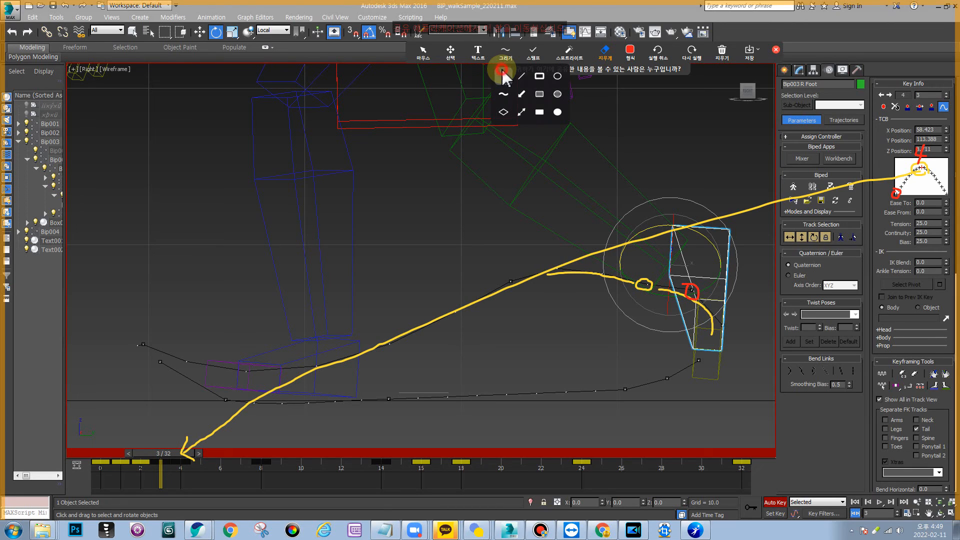
{"action": "left_click", "coordinate": [503, 75]}
{"action": "left_click_drag", "start_coordinate": [885, 194], "coordinate": [878, 203]}
{"action": "left_click_drag", "start_coordinate": [161, 422], "coordinate": [161, 455]}
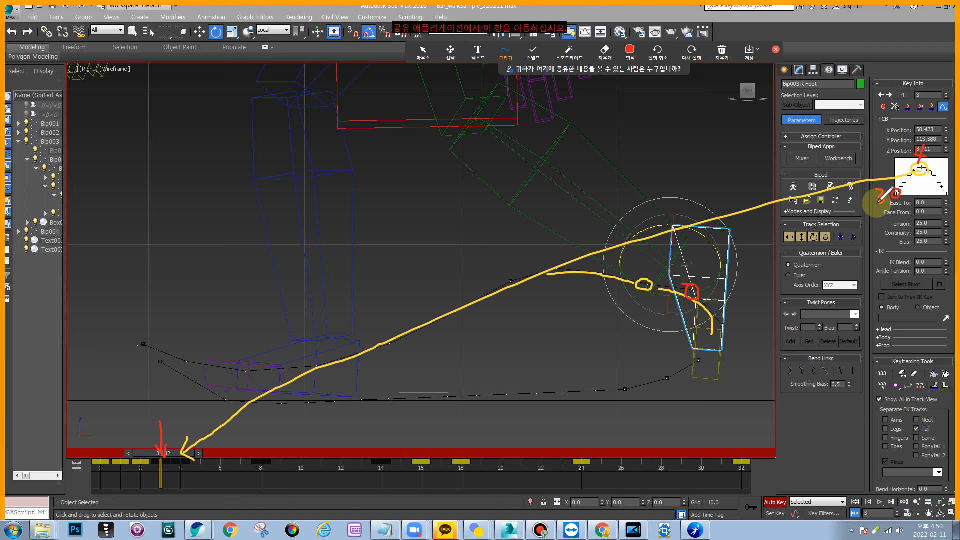
Mark frame 8 and the graph's end point in red, and trace the trajectory between frames 3 and 4
{"action": "left_click_drag", "start_coordinate": [282, 440], "coordinate": [265, 462]}
{"action": "left_click_drag", "start_coordinate": [269, 452], "coordinate": [283, 463]}
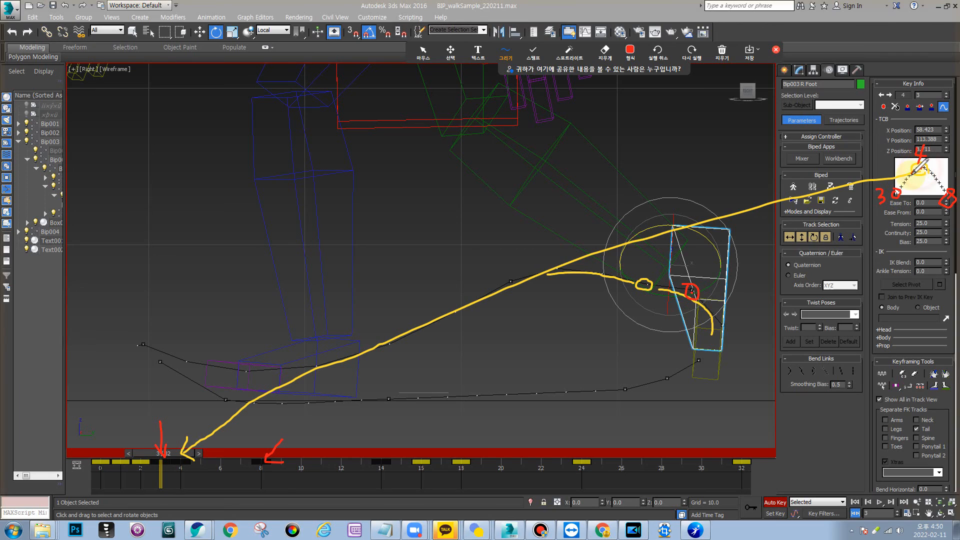
{"action": "left_click_drag", "start_coordinate": [692, 288], "coordinate": [651, 284]}
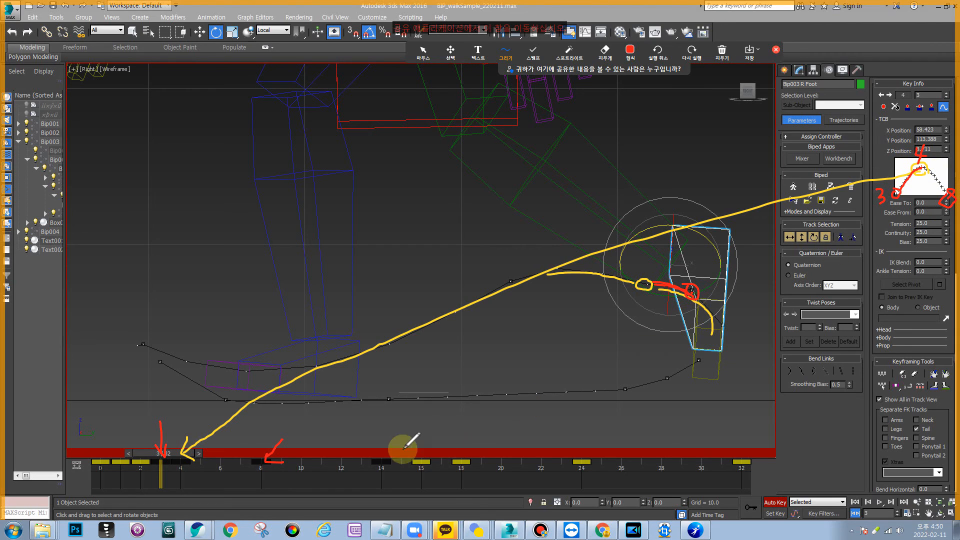
{"action": "left_click", "coordinate": [424, 51]}
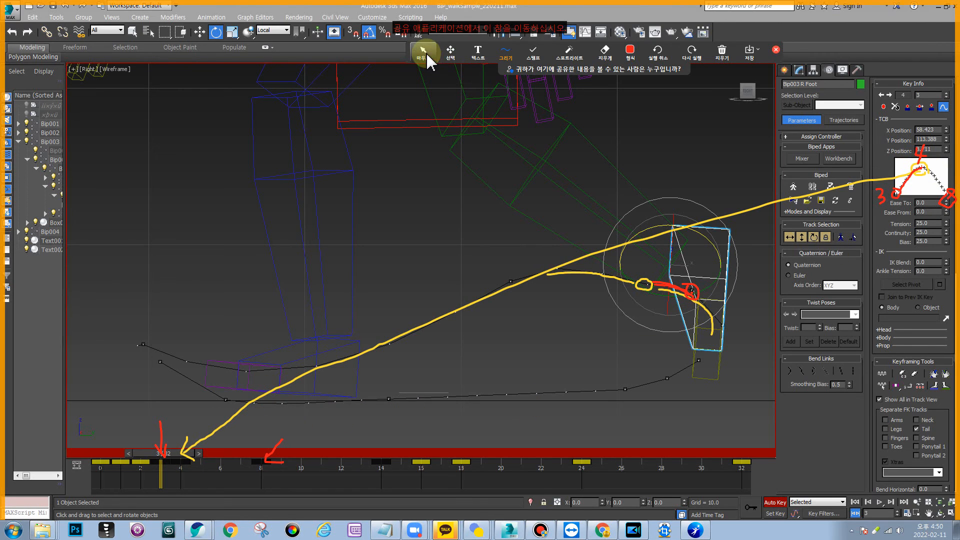
Go to frame 8 and trace the TCB graph's second half and the trajectory between frames 4 and 8 in blue
{"action": "left_click_drag", "start_coordinate": [183, 456], "coordinate": [274, 472]}
{"action": "key", "text": "e"}
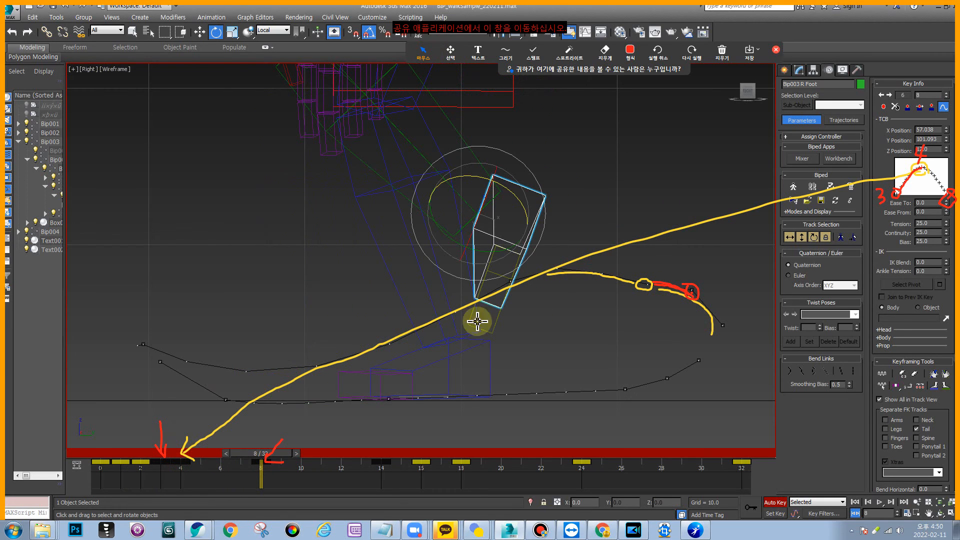
{"action": "left_click", "coordinate": [640, 55]}
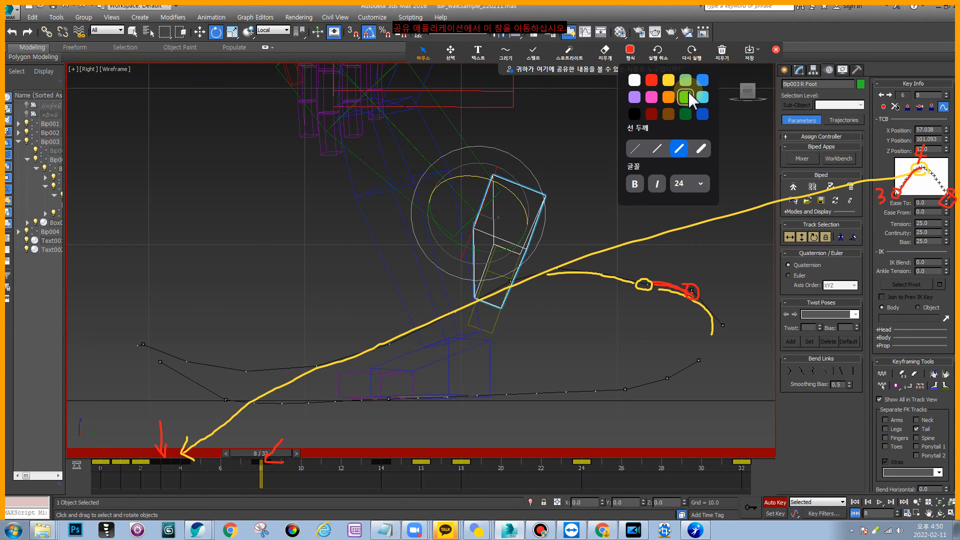
{"action": "left_click", "coordinate": [703, 83]}
{"action": "left_click", "coordinate": [506, 52]}
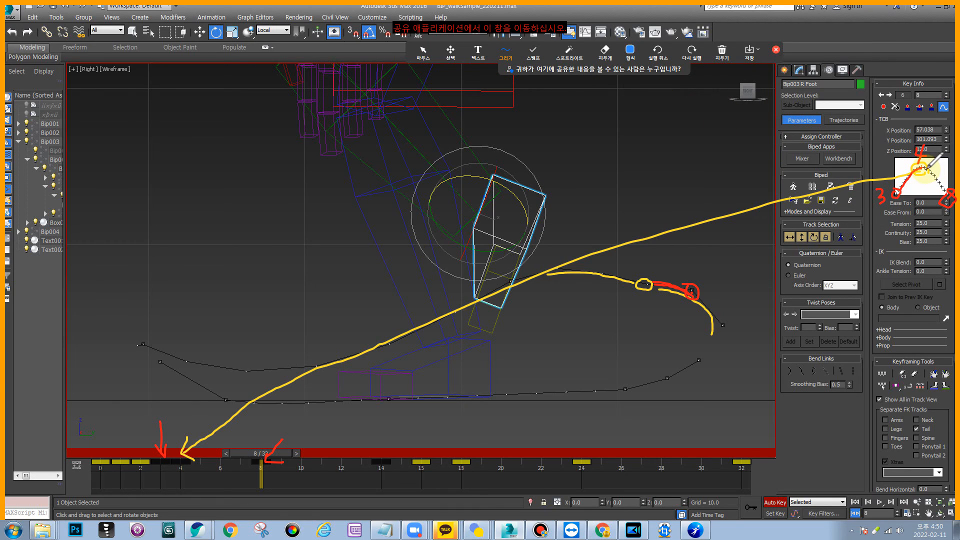
{"action": "left_click_drag", "start_coordinate": [925, 169], "coordinate": [932, 172]}
{"action": "mouse_move", "coordinate": [511, 282]}
{"action": "left_mouse_down"}
{"action": "mouse_move", "coordinate": [607, 274]}
{"action": "mouse_move", "coordinate": [642, 284]}
{"action": "left_mouse_up"}
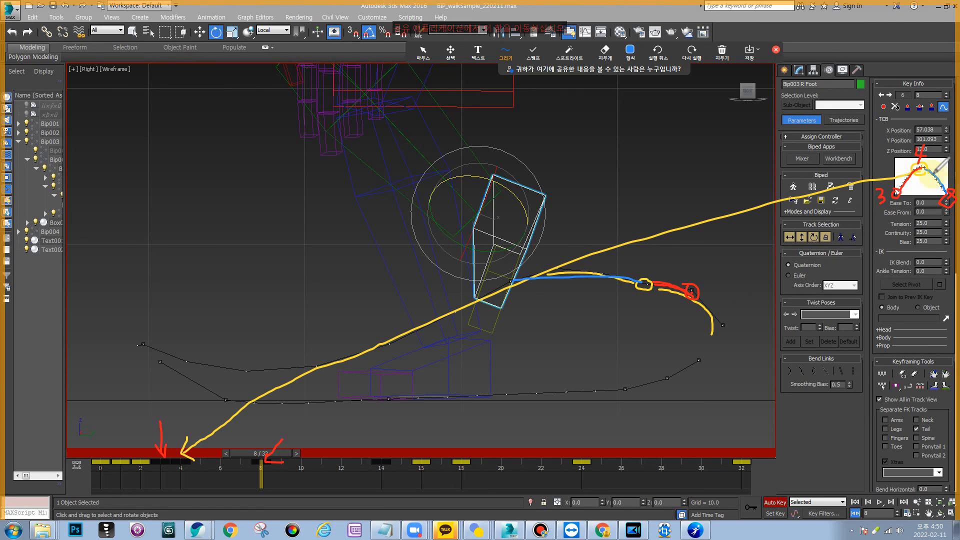
{"action": "left_click", "coordinate": [420, 60]}
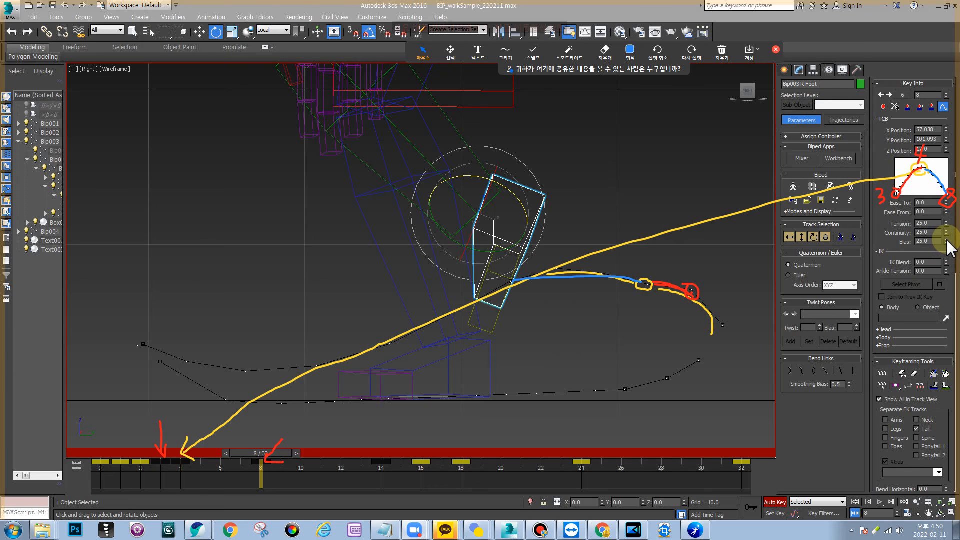
Set the TCB Bias to 50 on the right foot's key at frame 8
{"action": "left_click_drag", "start_coordinate": [947, 241], "coordinate": [954, 105]}
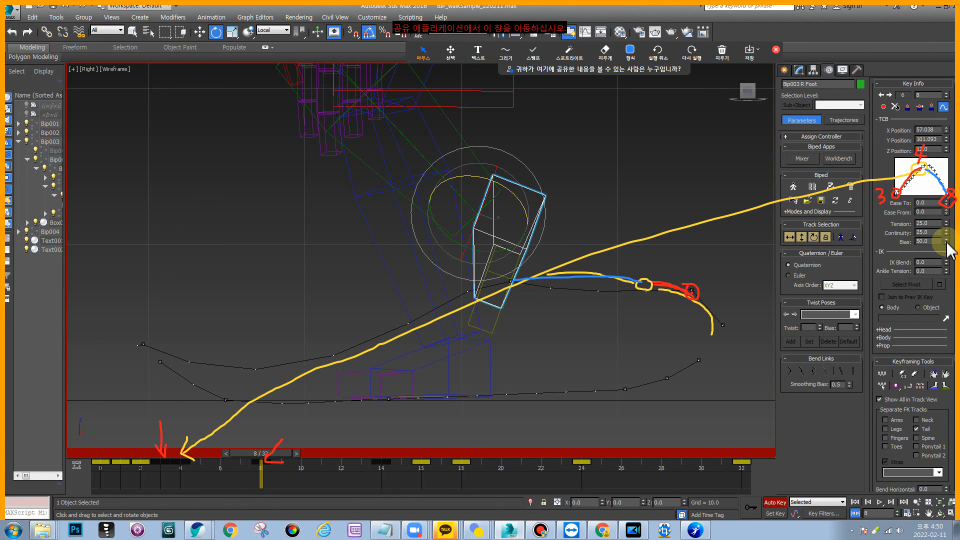
Try different TCB Bias values on the right foot's key at frame 8, finishing at 34.7
{"action": "left_click_drag", "start_coordinate": [948, 242], "coordinate": [33, 484]}
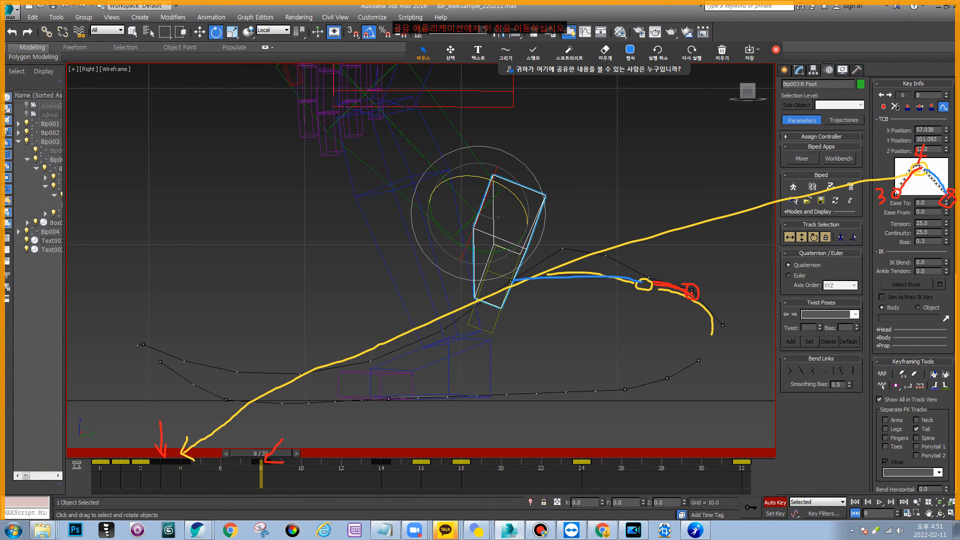
{"action": "left_click_drag", "start_coordinate": [946, 242], "coordinate": [15, 15]}
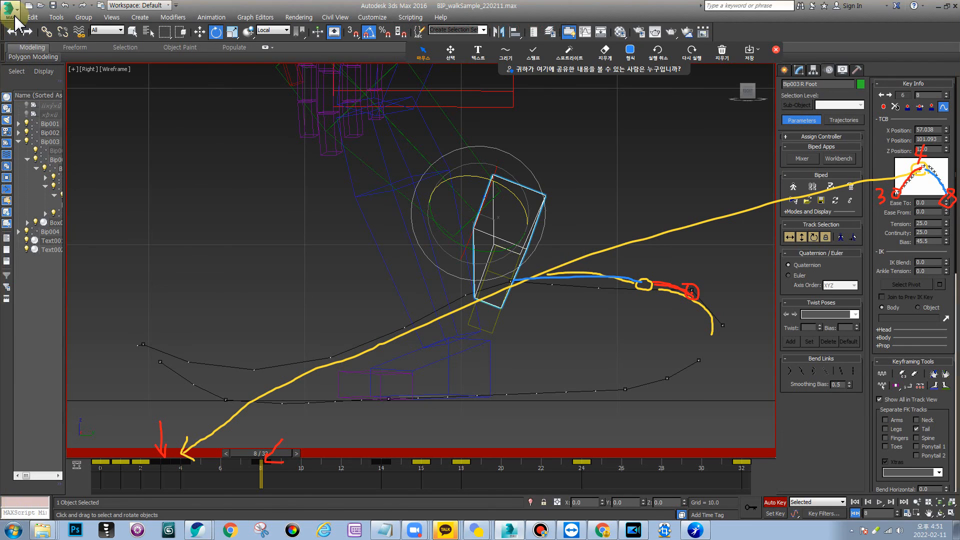
{"action": "left_click_drag", "start_coordinate": [949, 253], "coordinate": [7, 277]}
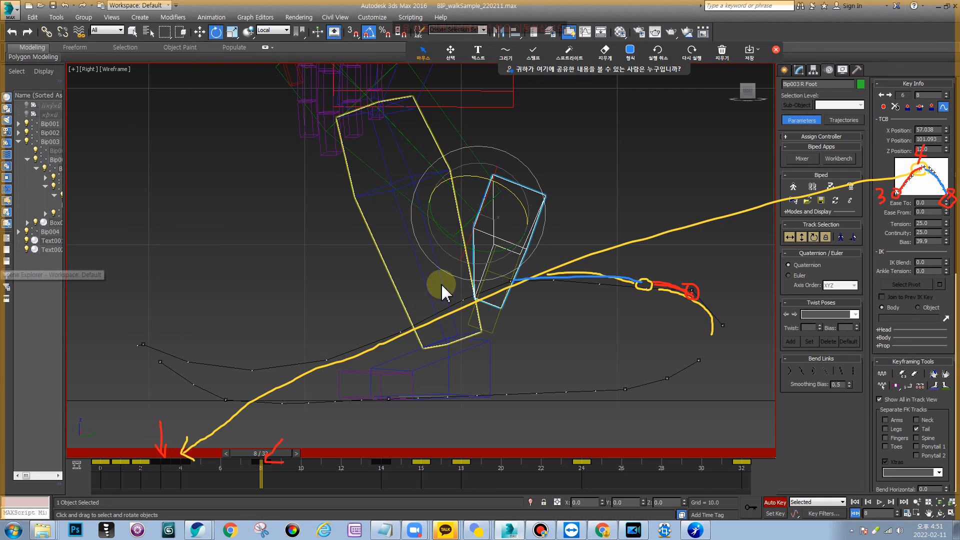
{"action": "left_click_drag", "start_coordinate": [946, 242], "coordinate": [952, 261]}
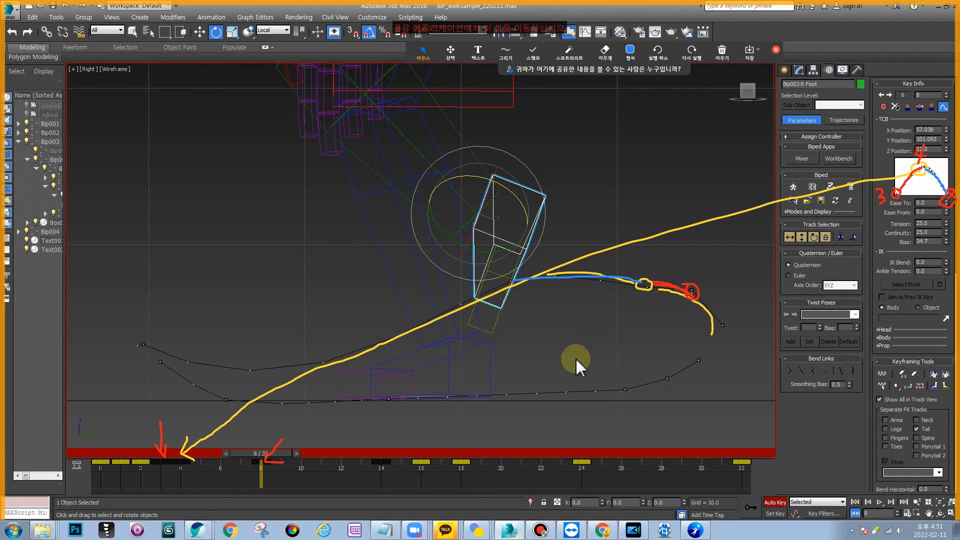
Go to frame 3 and erase the red and blue annotations drawn over the TCB graph
{"action": "left_click_drag", "start_coordinate": [264, 457], "coordinate": [172, 458]}
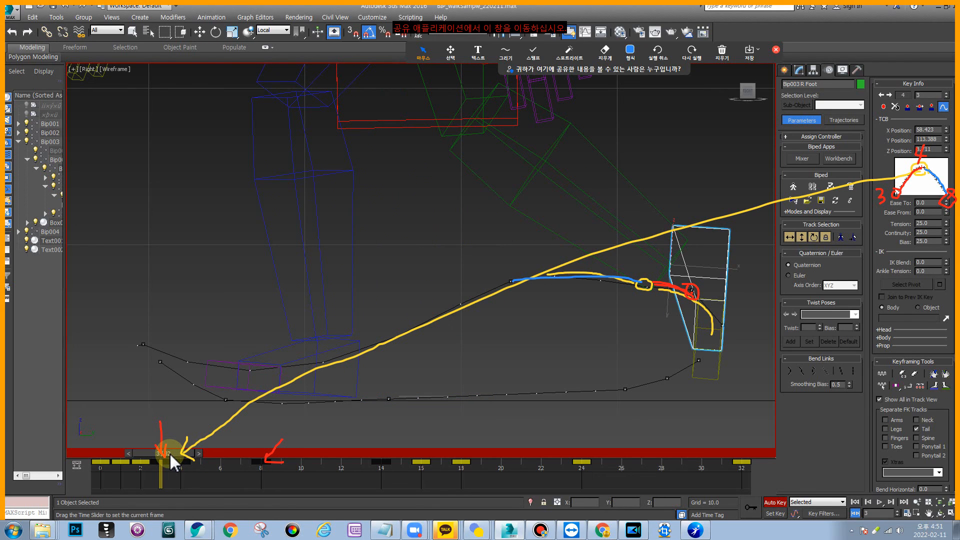
{"action": "key", "text": "e"}
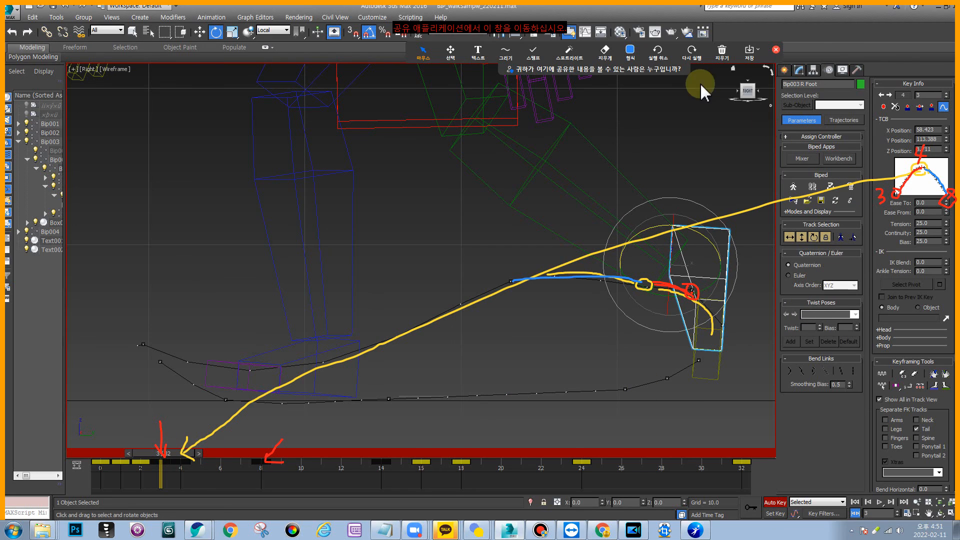
{"action": "left_click", "coordinate": [569, 52]}
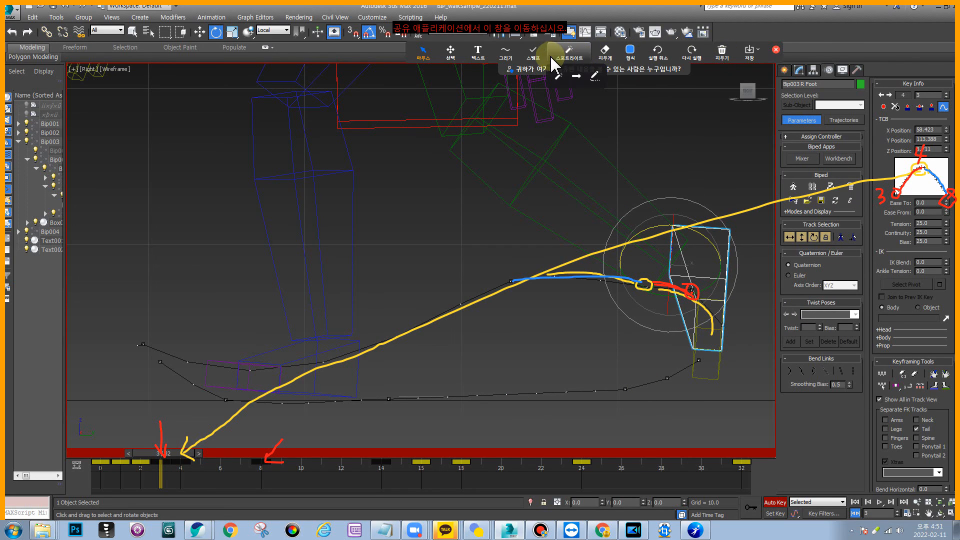
{"action": "left_click", "coordinate": [606, 51]}
{"action": "left_click_drag", "start_coordinate": [889, 189], "coordinate": [943, 199]}
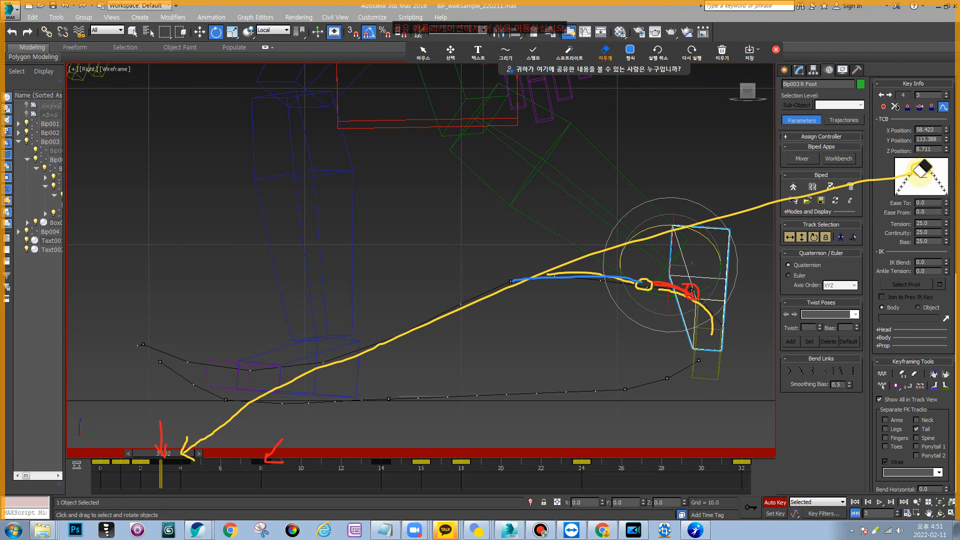
{"action": "left_click", "coordinate": [424, 54]}
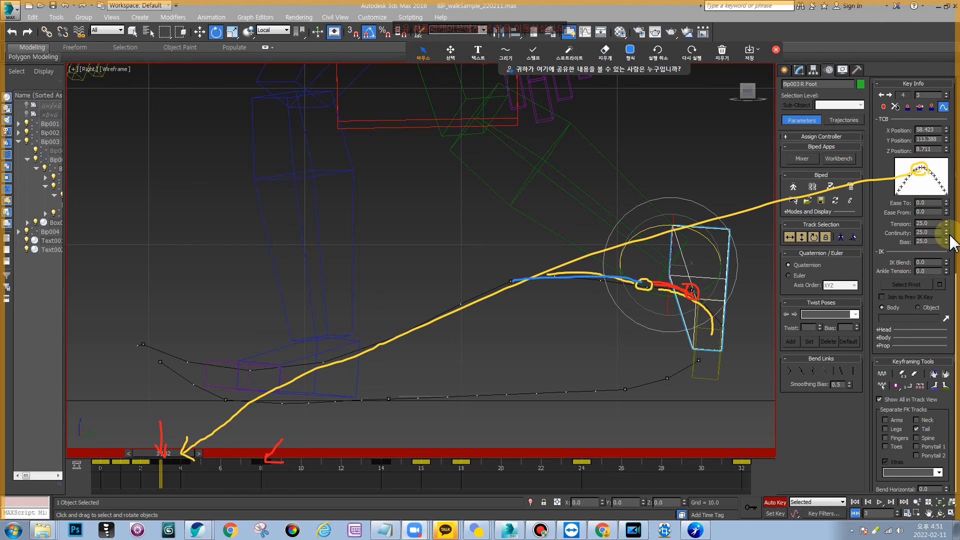
Try lower and higher TCB Bias values on the right foot's key at frame 3, and reset it to 25
{"action": "left_click_drag", "start_coordinate": [947, 241], "coordinate": [12, 300]}
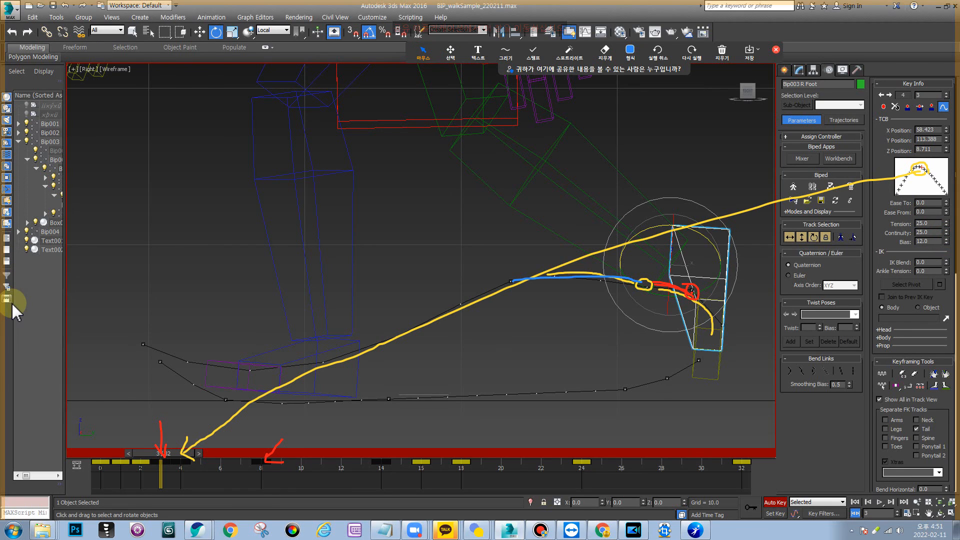
{"action": "left_click_drag", "start_coordinate": [947, 243], "coordinate": [950, 128]}
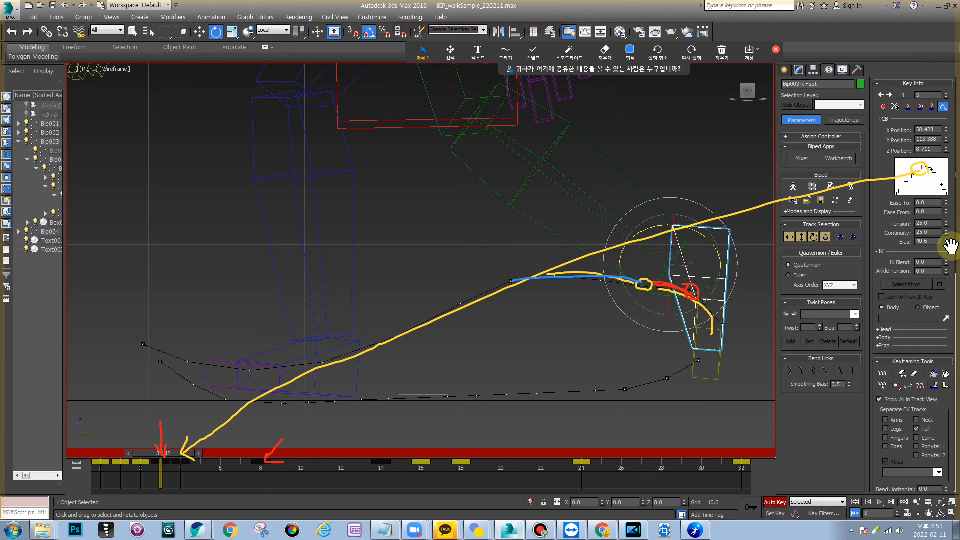
{"action": "left_click_drag", "start_coordinate": [947, 241], "coordinate": [20, 437]}
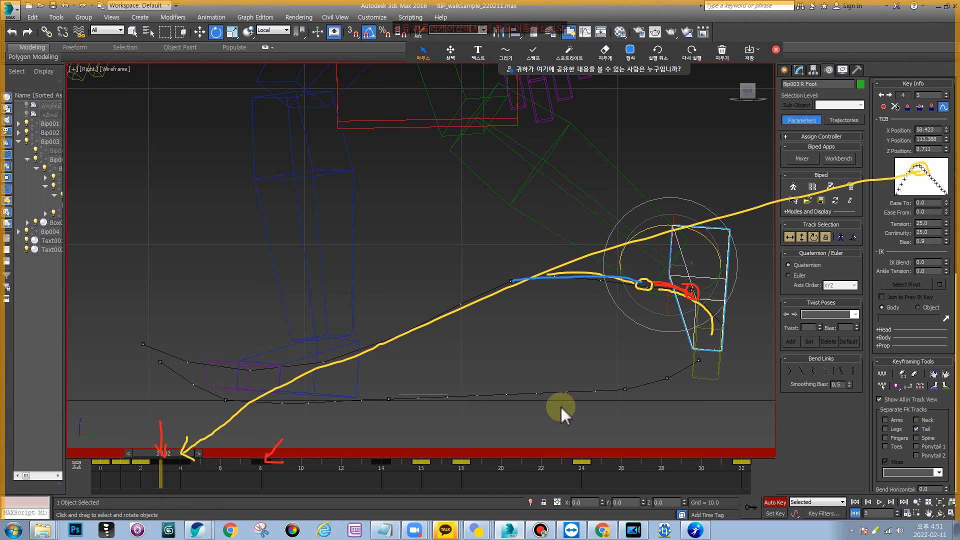
{"action": "left_click_drag", "start_coordinate": [948, 248], "coordinate": [875, 232]}
{"action": "double_click", "coordinate": [930, 241]}
{"action": "type", "text": "25.0"}
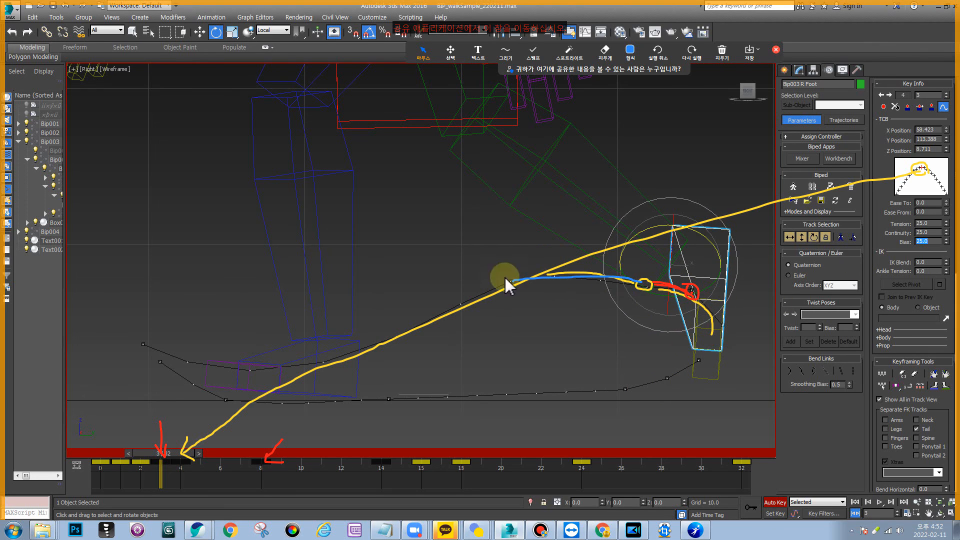
Set the TCB Bias to 25 on the right foot's key at frame 8
{"action": "left_click", "coordinate": [262, 456]}
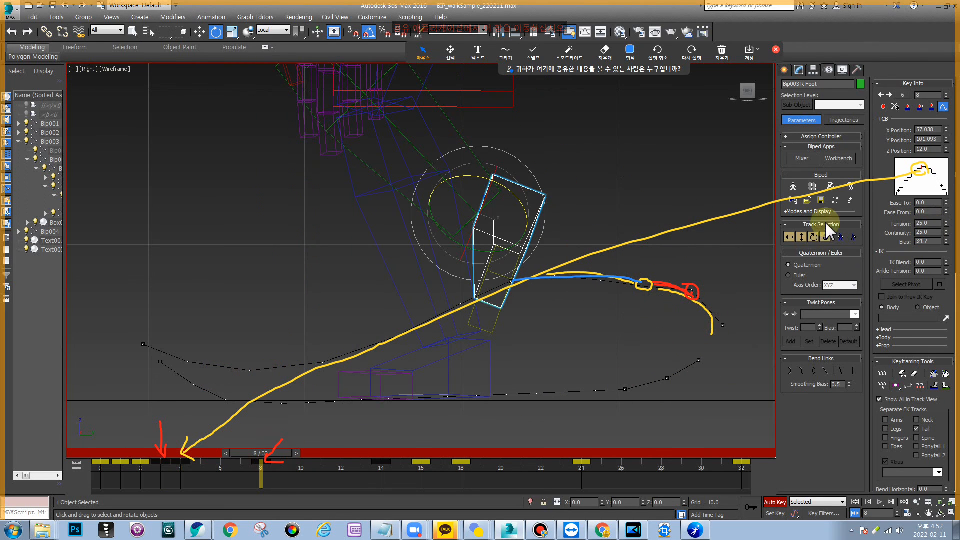
{"action": "left_click_drag", "start_coordinate": [946, 240], "coordinate": [950, 150]}
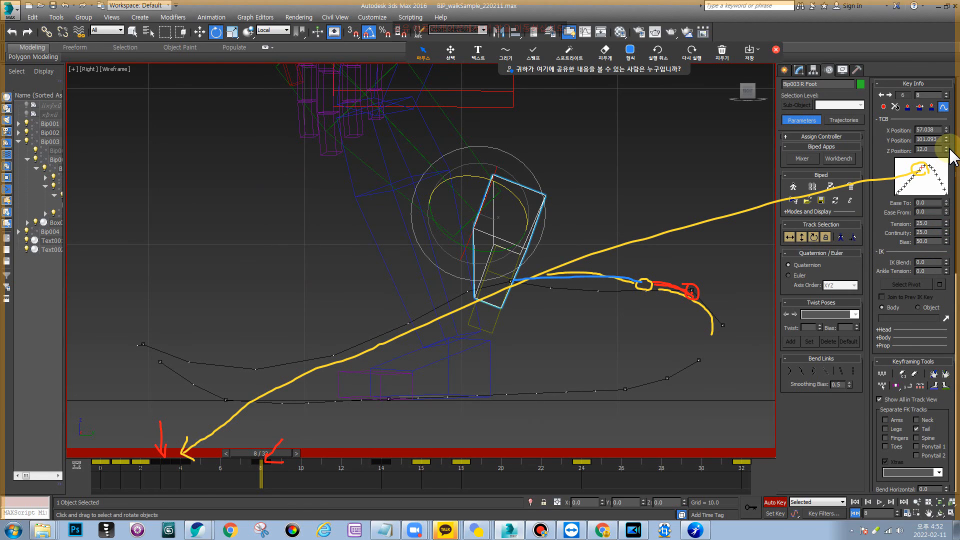
{"action": "left_click", "coordinate": [946, 239]}
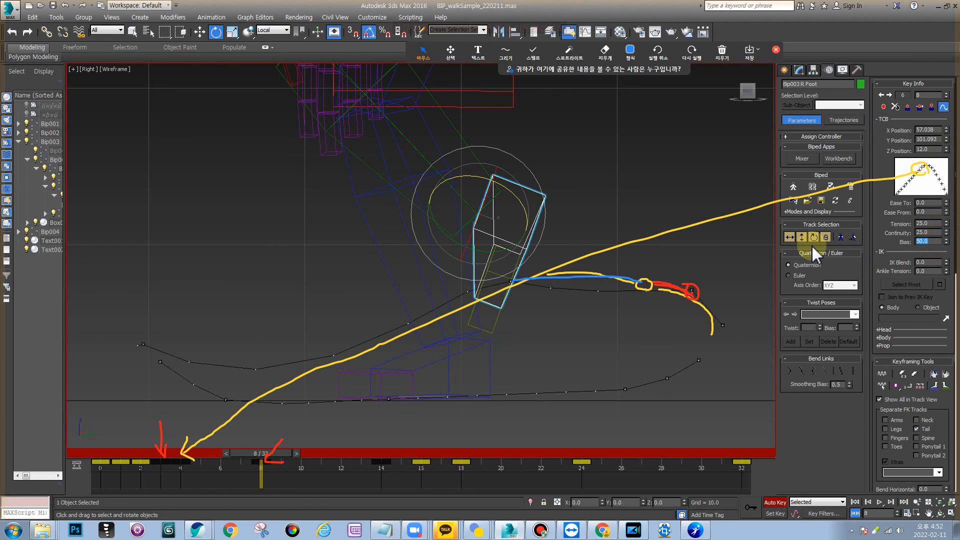
{"action": "type", "text": "25"}
{"action": "key", "text": "Return"}
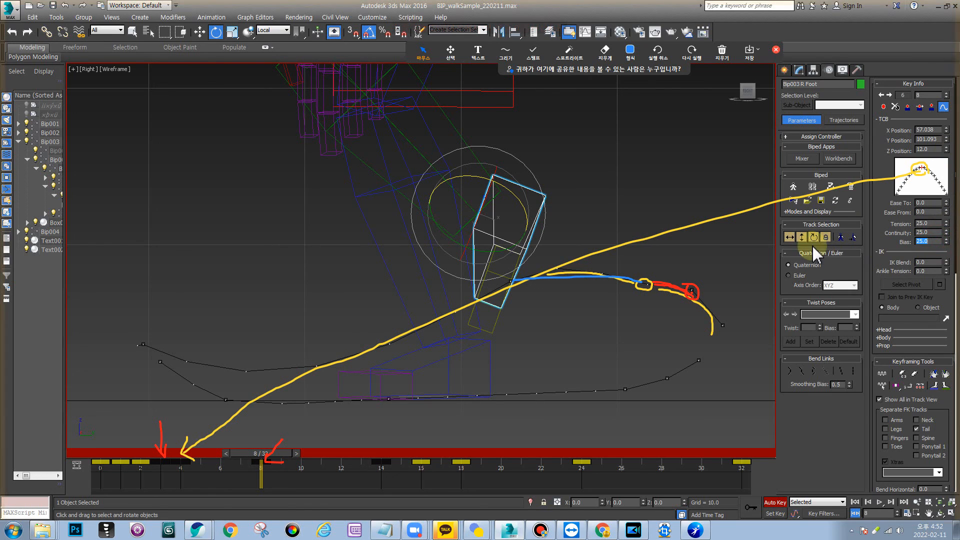
Lower the right foot at frame 8 to a Z position of about 11.6 and scrub ahead to frame 11
{"action": "key", "text": "w"}
{"action": "left_click_drag", "start_coordinate": [495, 197], "coordinate": [481, 185]}
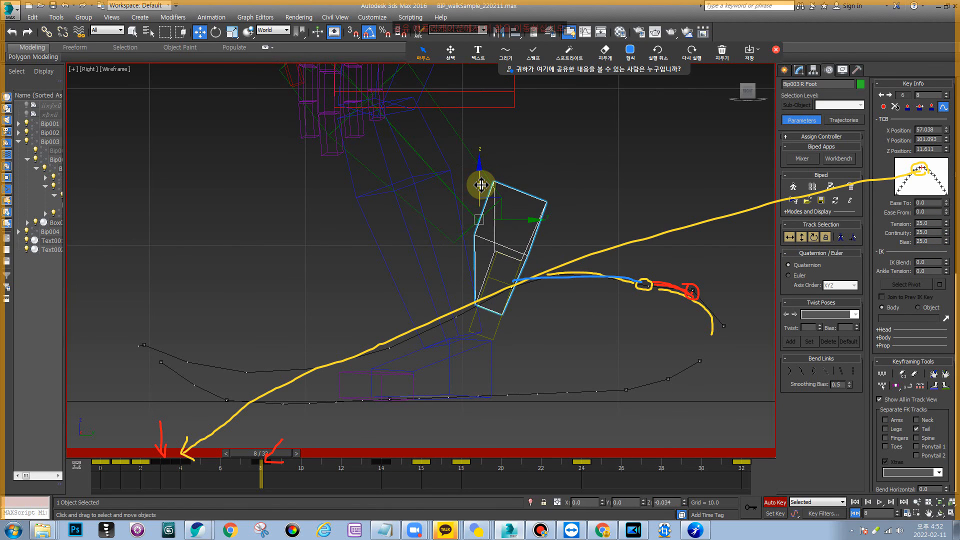
{"action": "left_click_drag", "start_coordinate": [255, 454], "coordinate": [321, 454]}
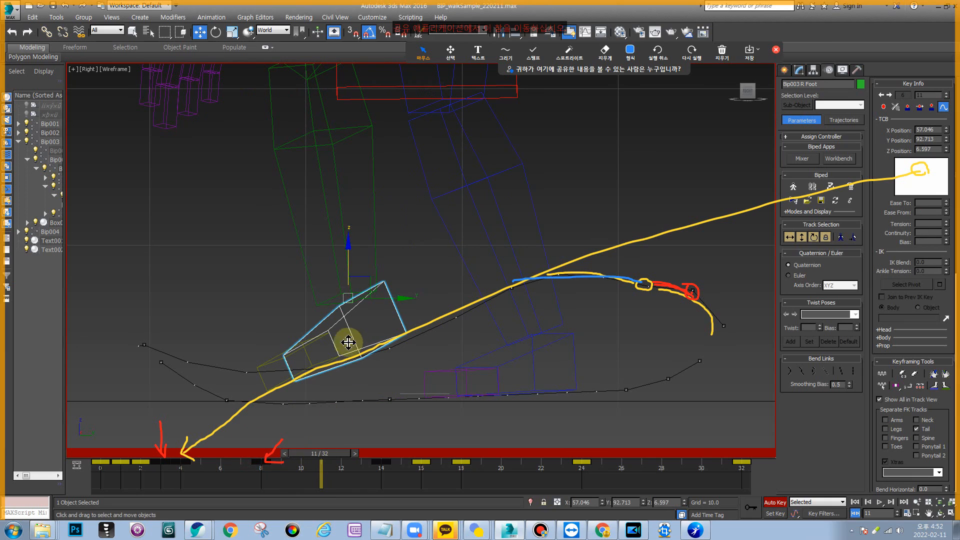
Raise the right foot at frame 6 to a Z position of about 11.7, and clear all the drawn annotations
{"action": "left_click", "coordinate": [226, 454]}
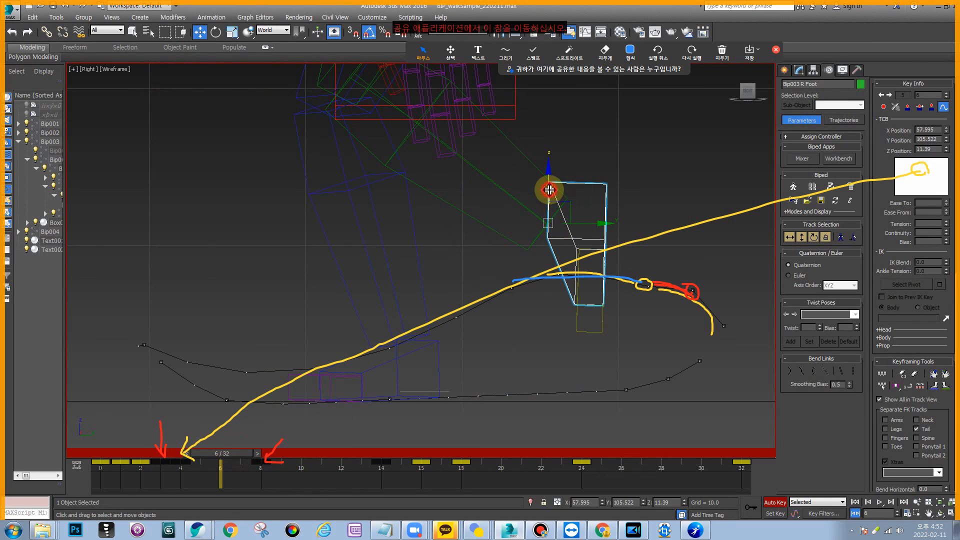
{"action": "left_click_drag", "start_coordinate": [549, 190], "coordinate": [550, 185]}
{"action": "left_click", "coordinate": [721, 55]}
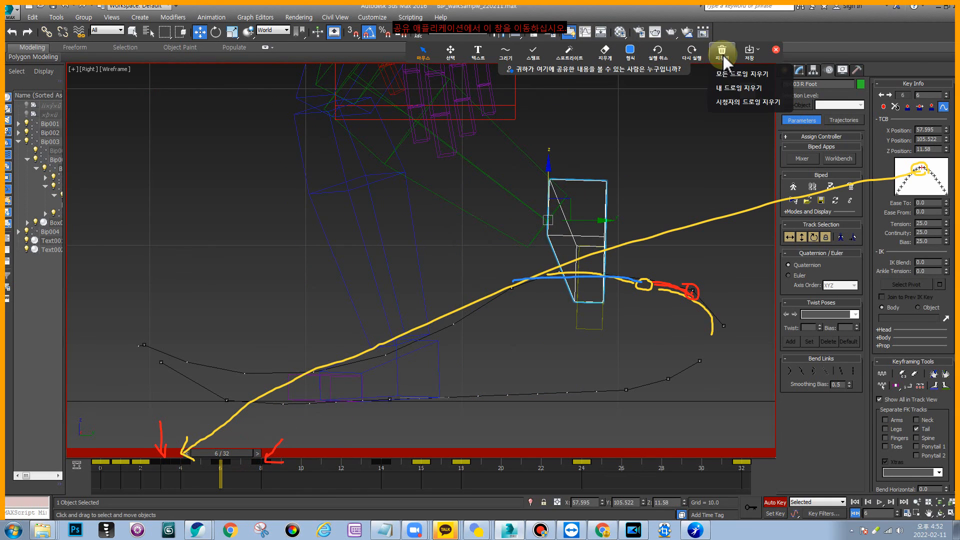
{"action": "left_click", "coordinate": [740, 74]}
{"action": "left_click_drag", "start_coordinate": [545, 197], "coordinate": [549, 192]}
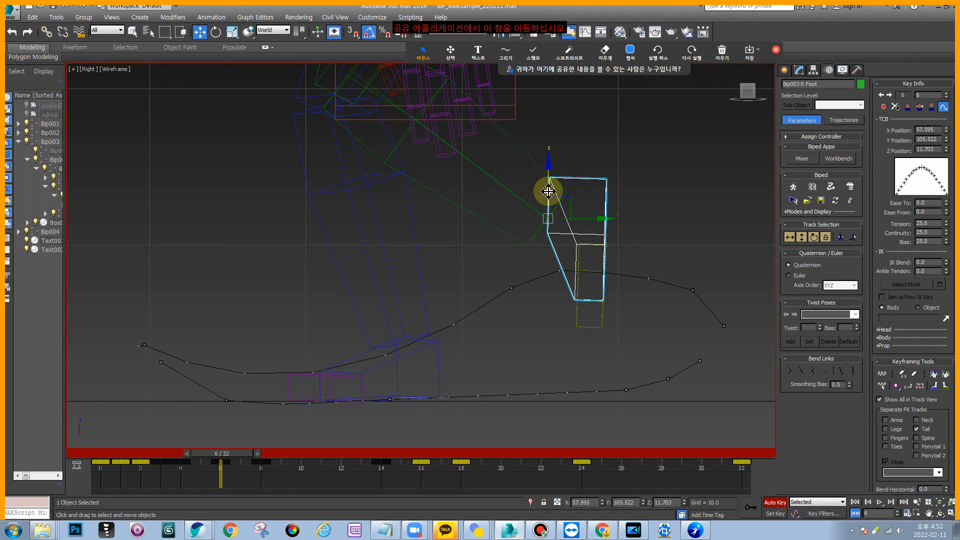
Raise the right foot to a Z position of about 10.3 at frame 4 and about 12 at frame 6
{"action": "left_click_drag", "start_coordinate": [640, 220], "coordinate": [644, 220]}
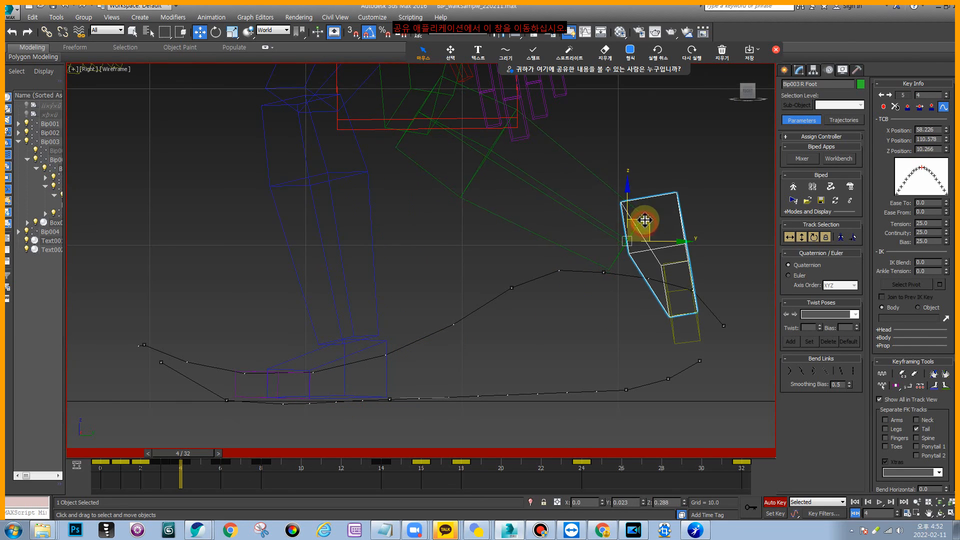
{"action": "key", "text": "."}
{"action": "key", "text": "."}
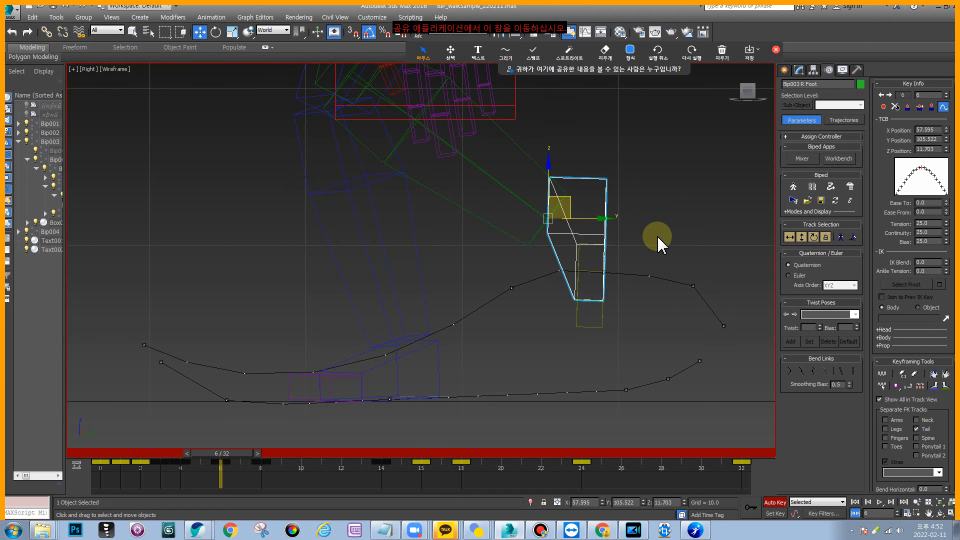
{"action": "left_click_drag", "start_coordinate": [568, 208], "coordinate": [571, 195]}
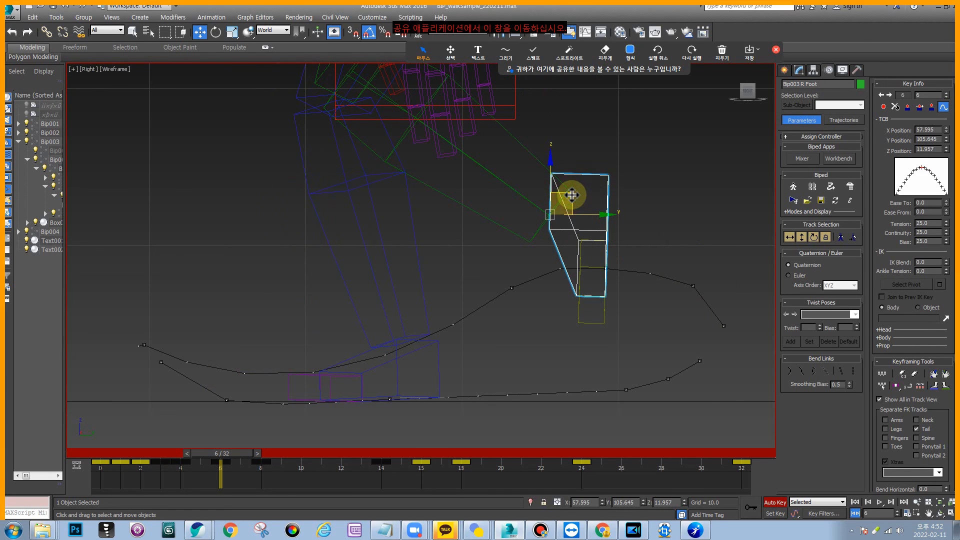
Move the right foot slightly down and forward at frame 8, and scrub from frame 3 to frame 6 to check the trajectory
{"action": "key", "text": "."}
{"action": "key", "text": "."}
{"action": "left_click_drag", "start_coordinate": [498, 206], "coordinate": [498, 206]}
{"action": "key", "text": "comma"}
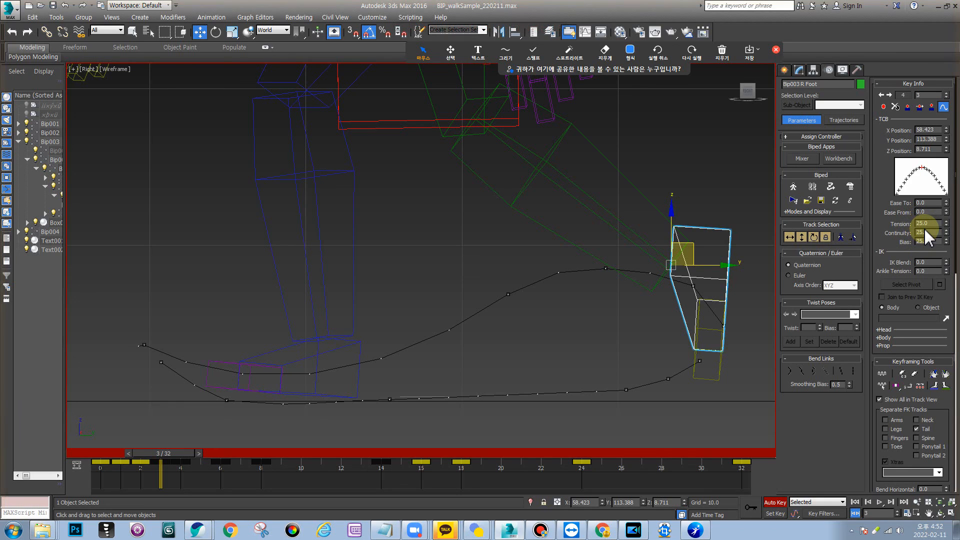
{"action": "left_click", "coordinate": [169, 454]}
{"action": "left_click_drag", "start_coordinate": [171, 456], "coordinate": [223, 464]}
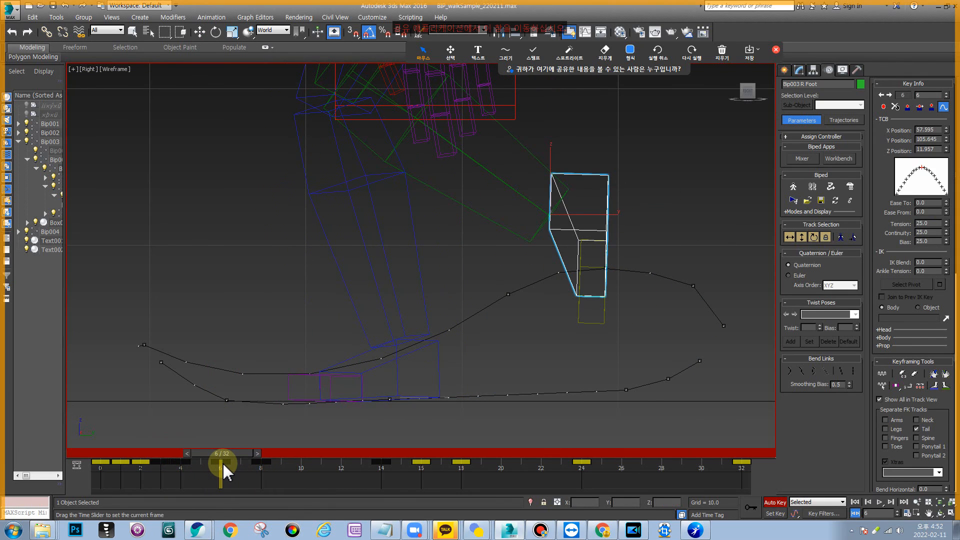
Go to frame 9 and switch the viewport from wireframe to shaded display, showing the biped's legs
{"action": "key", "text": "w"}
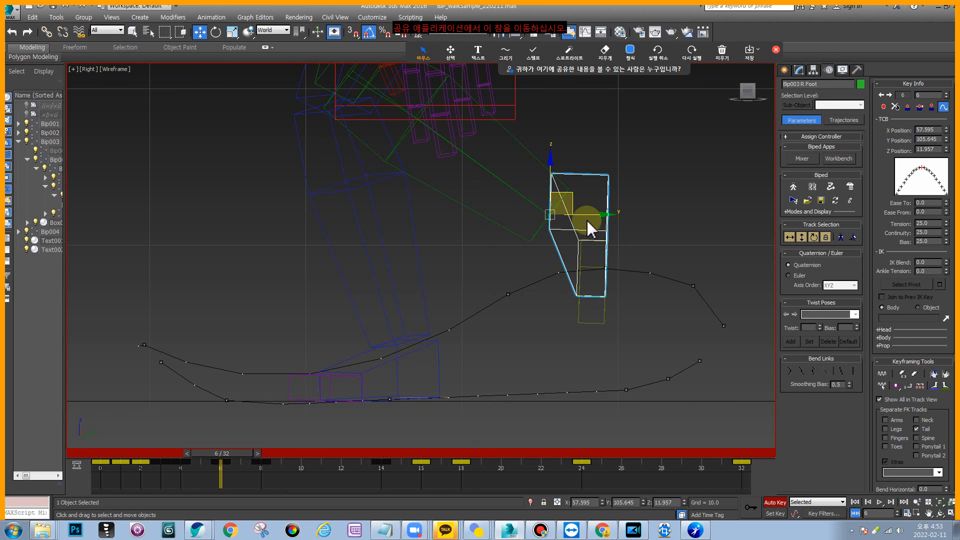
{"action": "left_click_drag", "start_coordinate": [224, 454], "coordinate": [283, 453]}
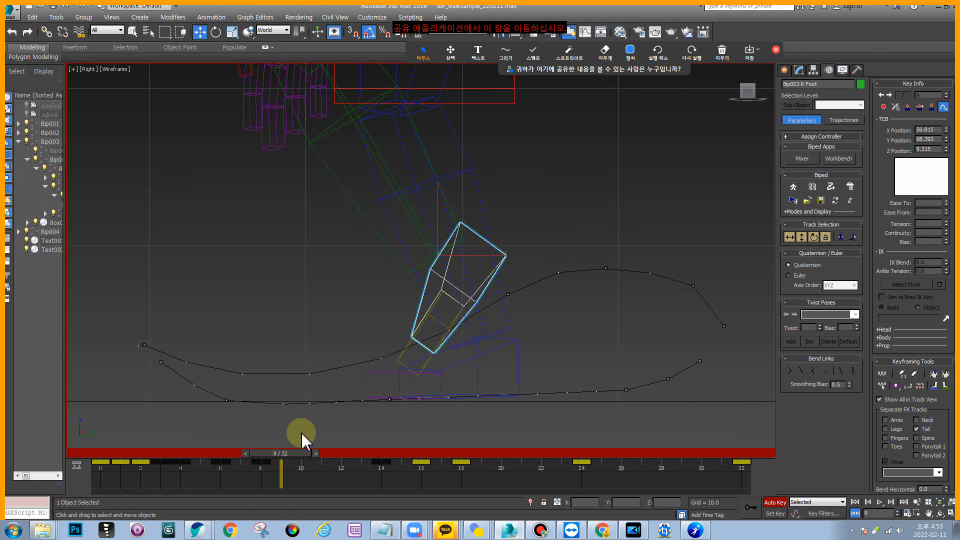
{"action": "key", "text": "F3"}
{"action": "scroll", "coordinate": [515, 227], "scroll_direction": "down", "scroll_amount": 4}
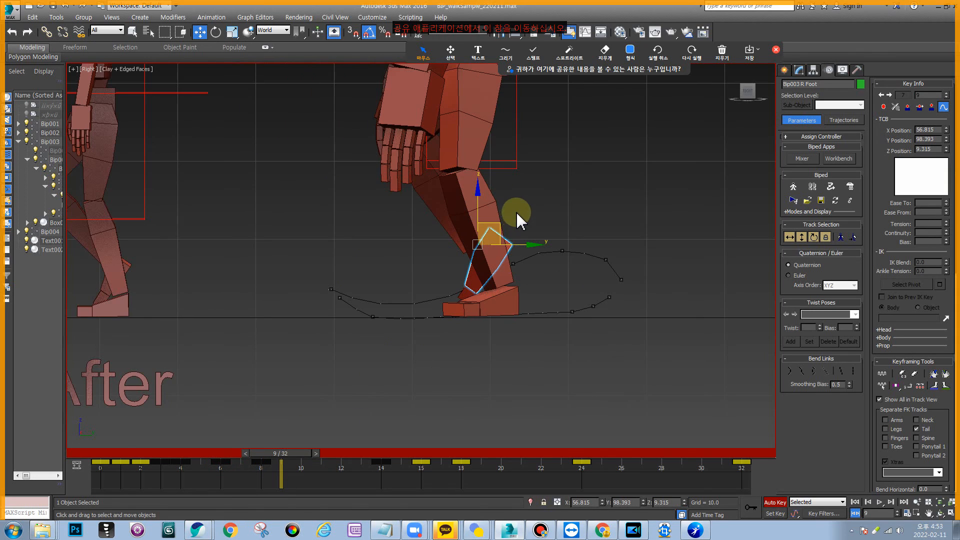
Try moving the right foot backward and up at frame 9, and undo the move
{"action": "left_click_drag", "start_coordinate": [491, 228], "coordinate": [540, 216]}
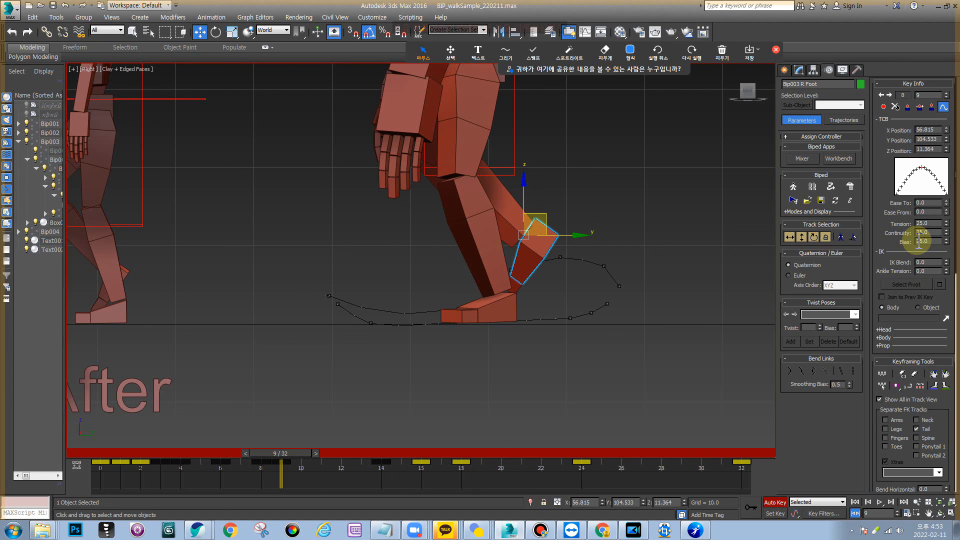
{"action": "key", "text": "ctrl+z"}
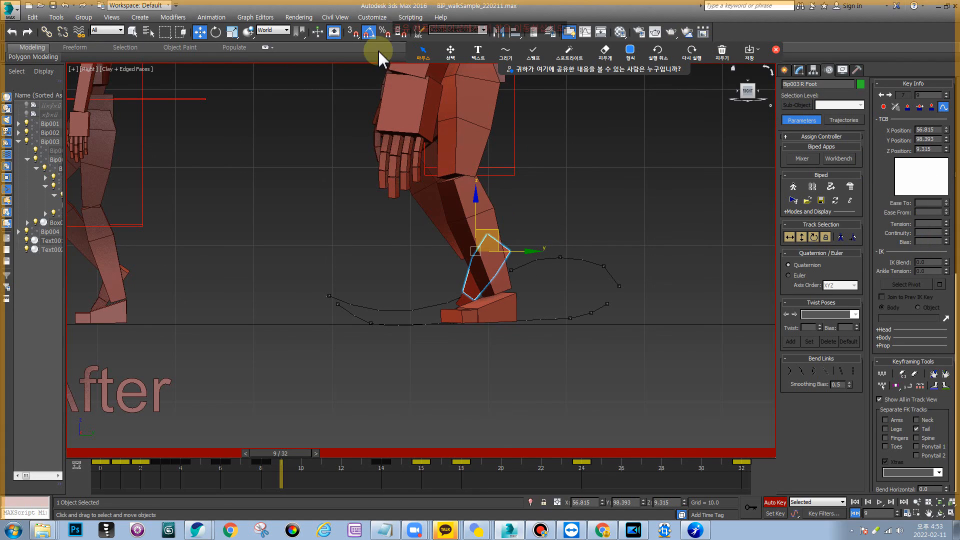
Add a red text annotation beside the biped's legs reading "어떤포즈 키포즈 !!!"
{"action": "left_click", "coordinate": [478, 55]}
{"action": "left_click", "coordinate": [595, 172]}
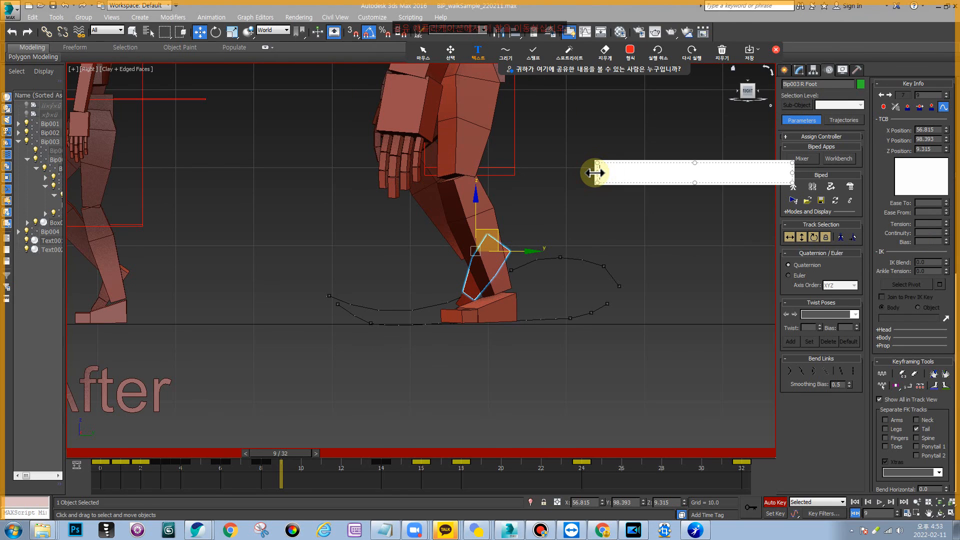
{"action": "type", "text": "어떤포"}
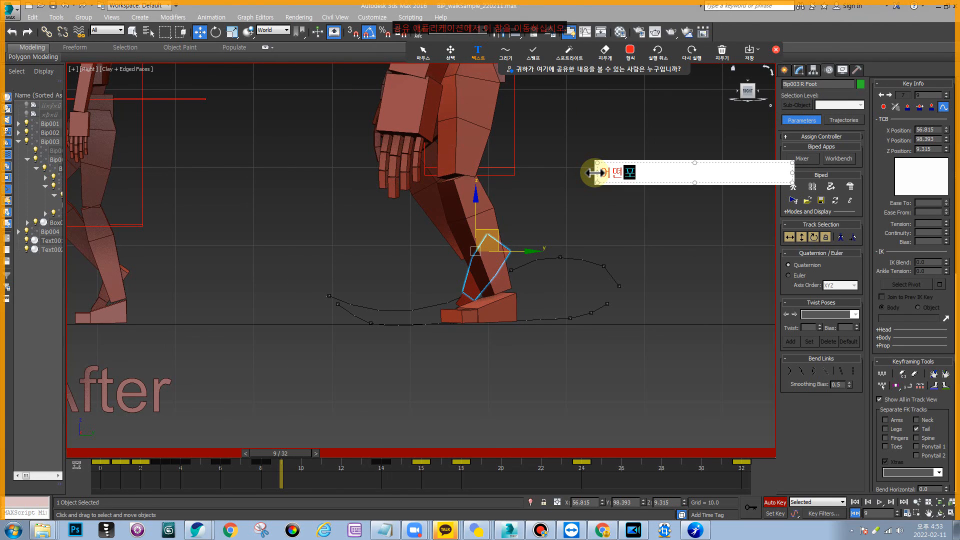
{"action": "type", "text": "즈 키포즈 "}
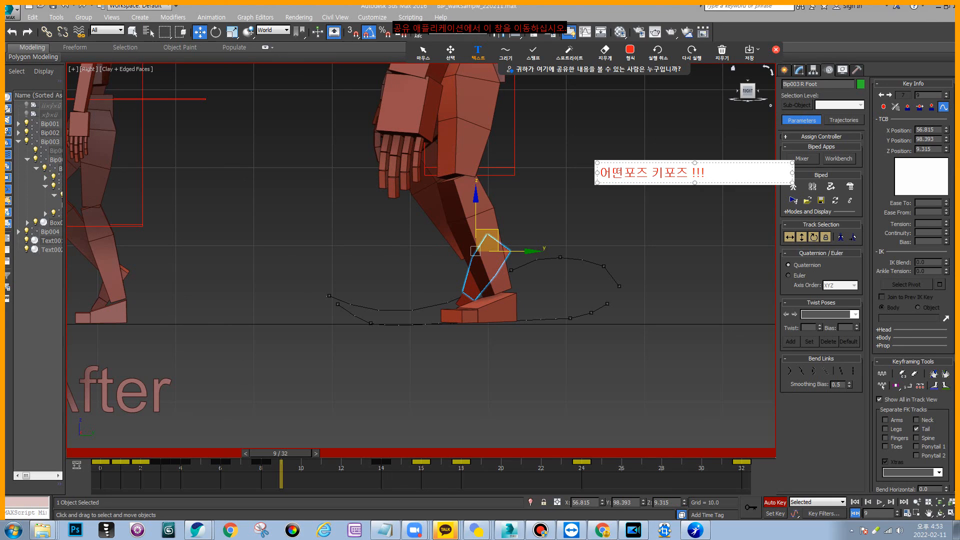
{"action": "type", "text": "!!!"}
Add the lines "좋은키포즈 ------- 좋은 키포즈" and "TCB 값 조절" below the annotation's first line, and finish the text
{"action": "key", "text": "Return"}
{"action": "key", "text": "Return"}
{"action": "key", "text": "Return"}
{"action": "type", "text": "좋은키포즈 ------- 좋은 키포즈"}
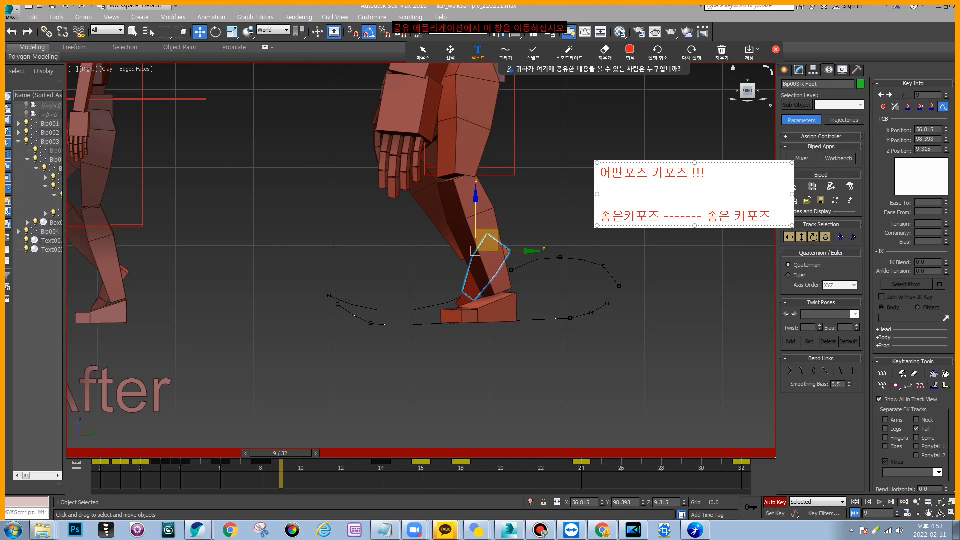
{"action": "key", "text": "Return"}
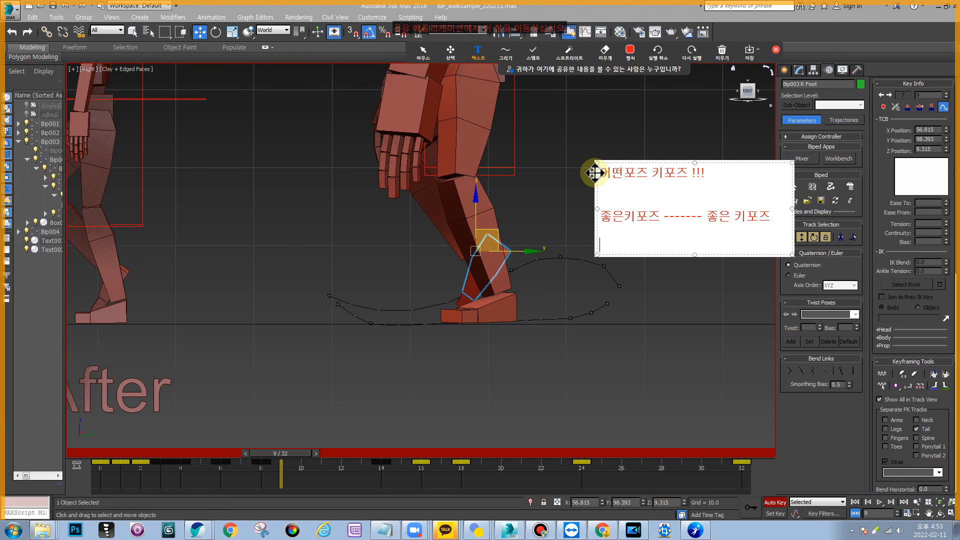
{"action": "type", "text": "TC"}
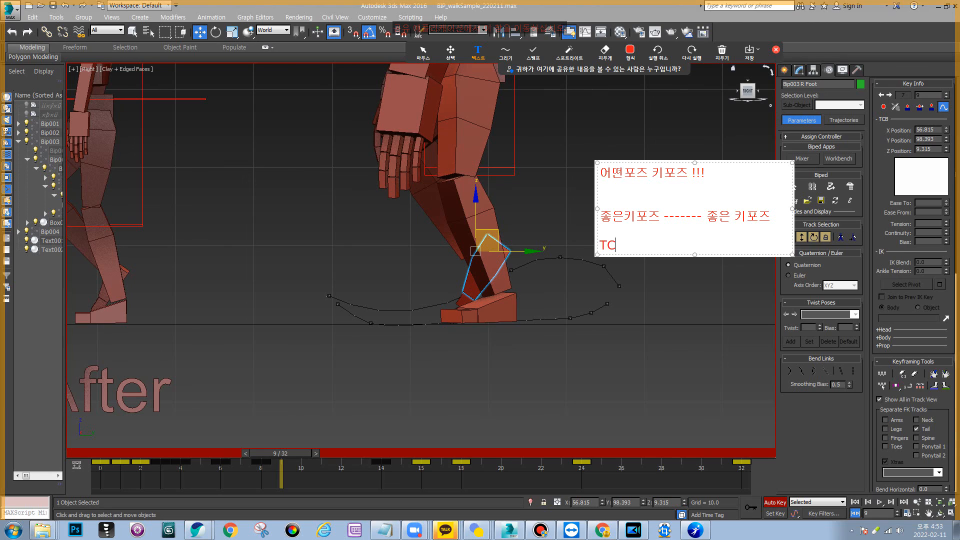
{"action": "type", "text": "B  값 조절"}
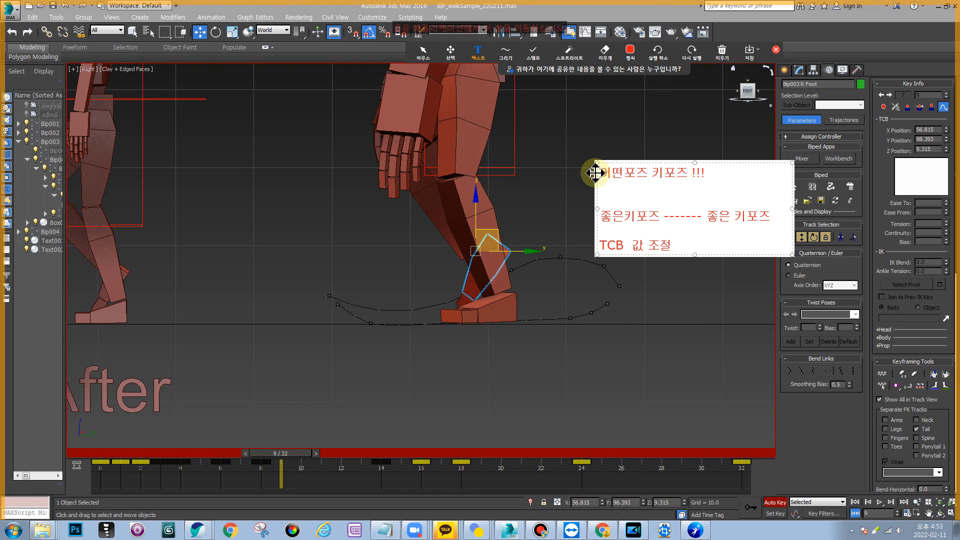
{"action": "left_click", "coordinate": [424, 52]}
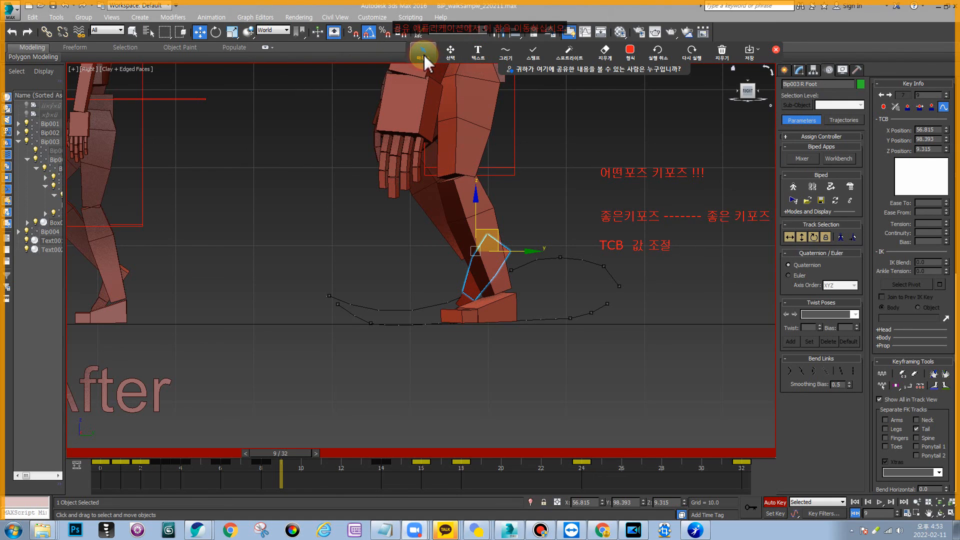